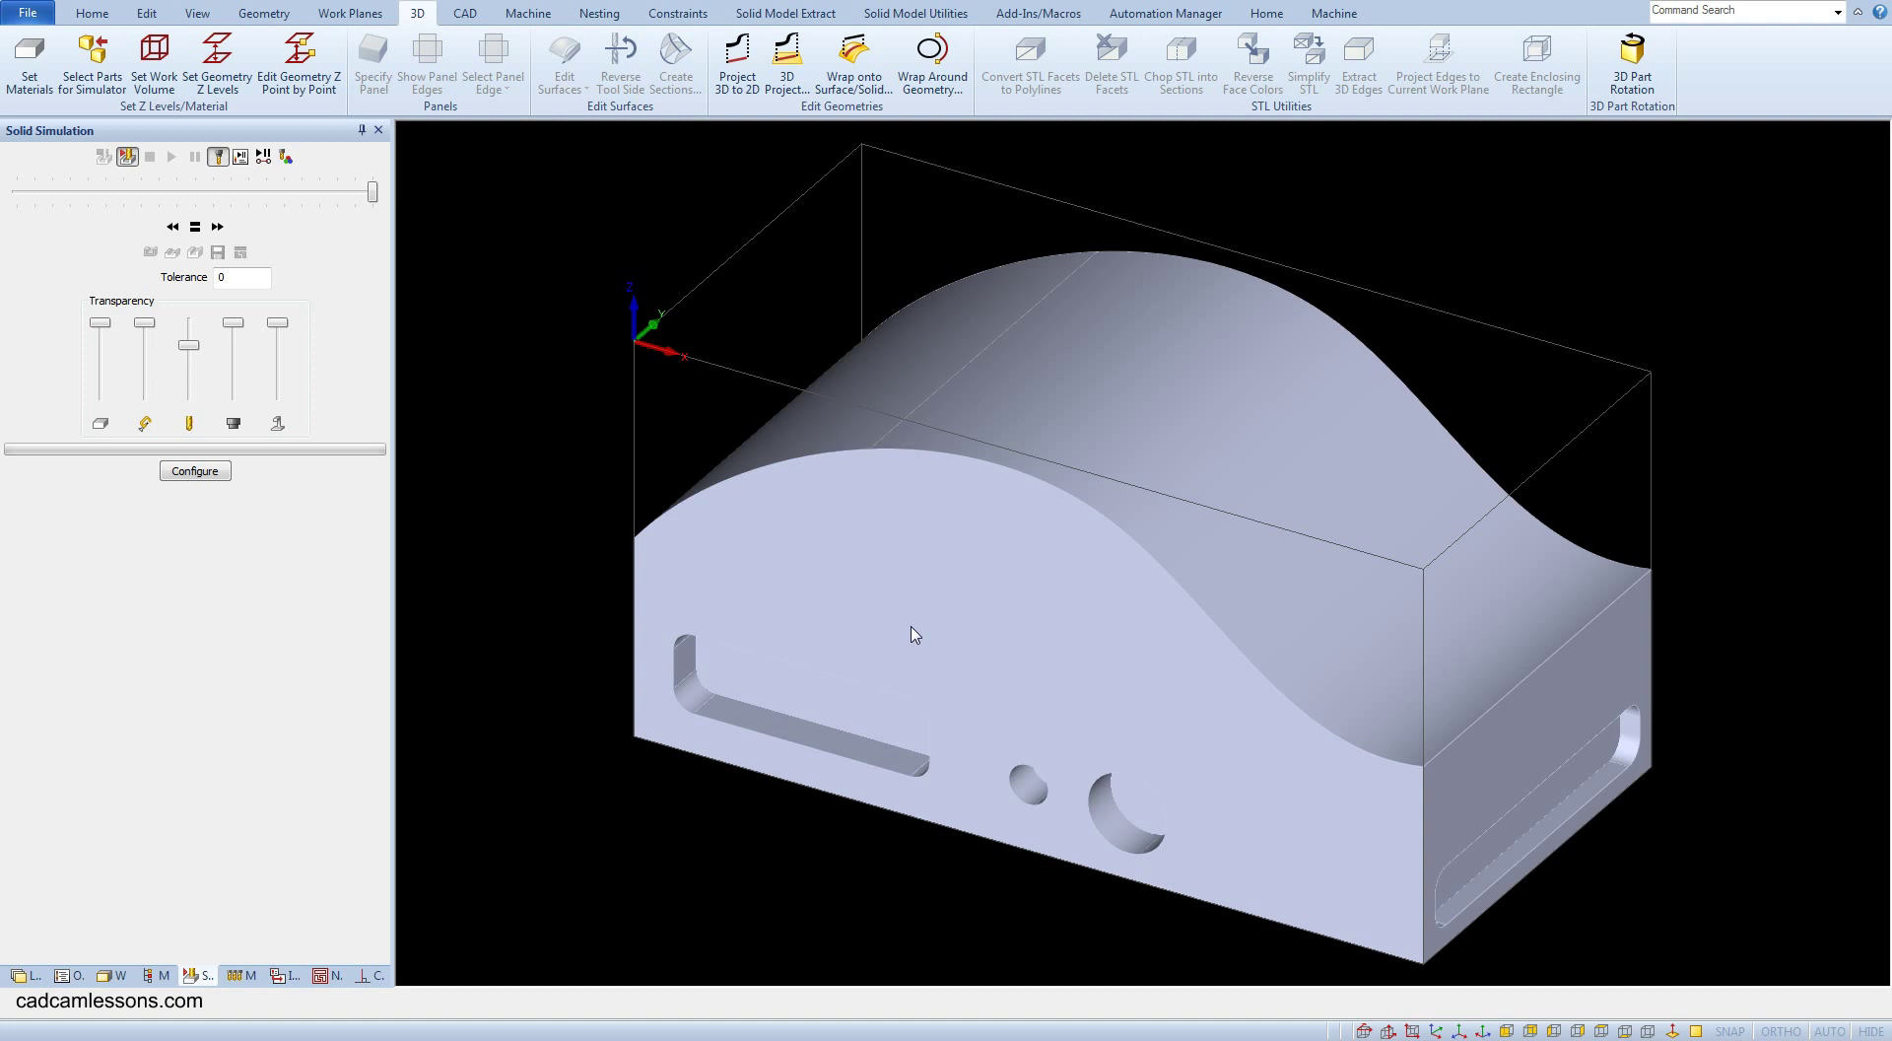
- Define a bull nose tool with tool number 19, offset number 19, length 80, diameter 16 and corner radius 1
left_click(527, 14)
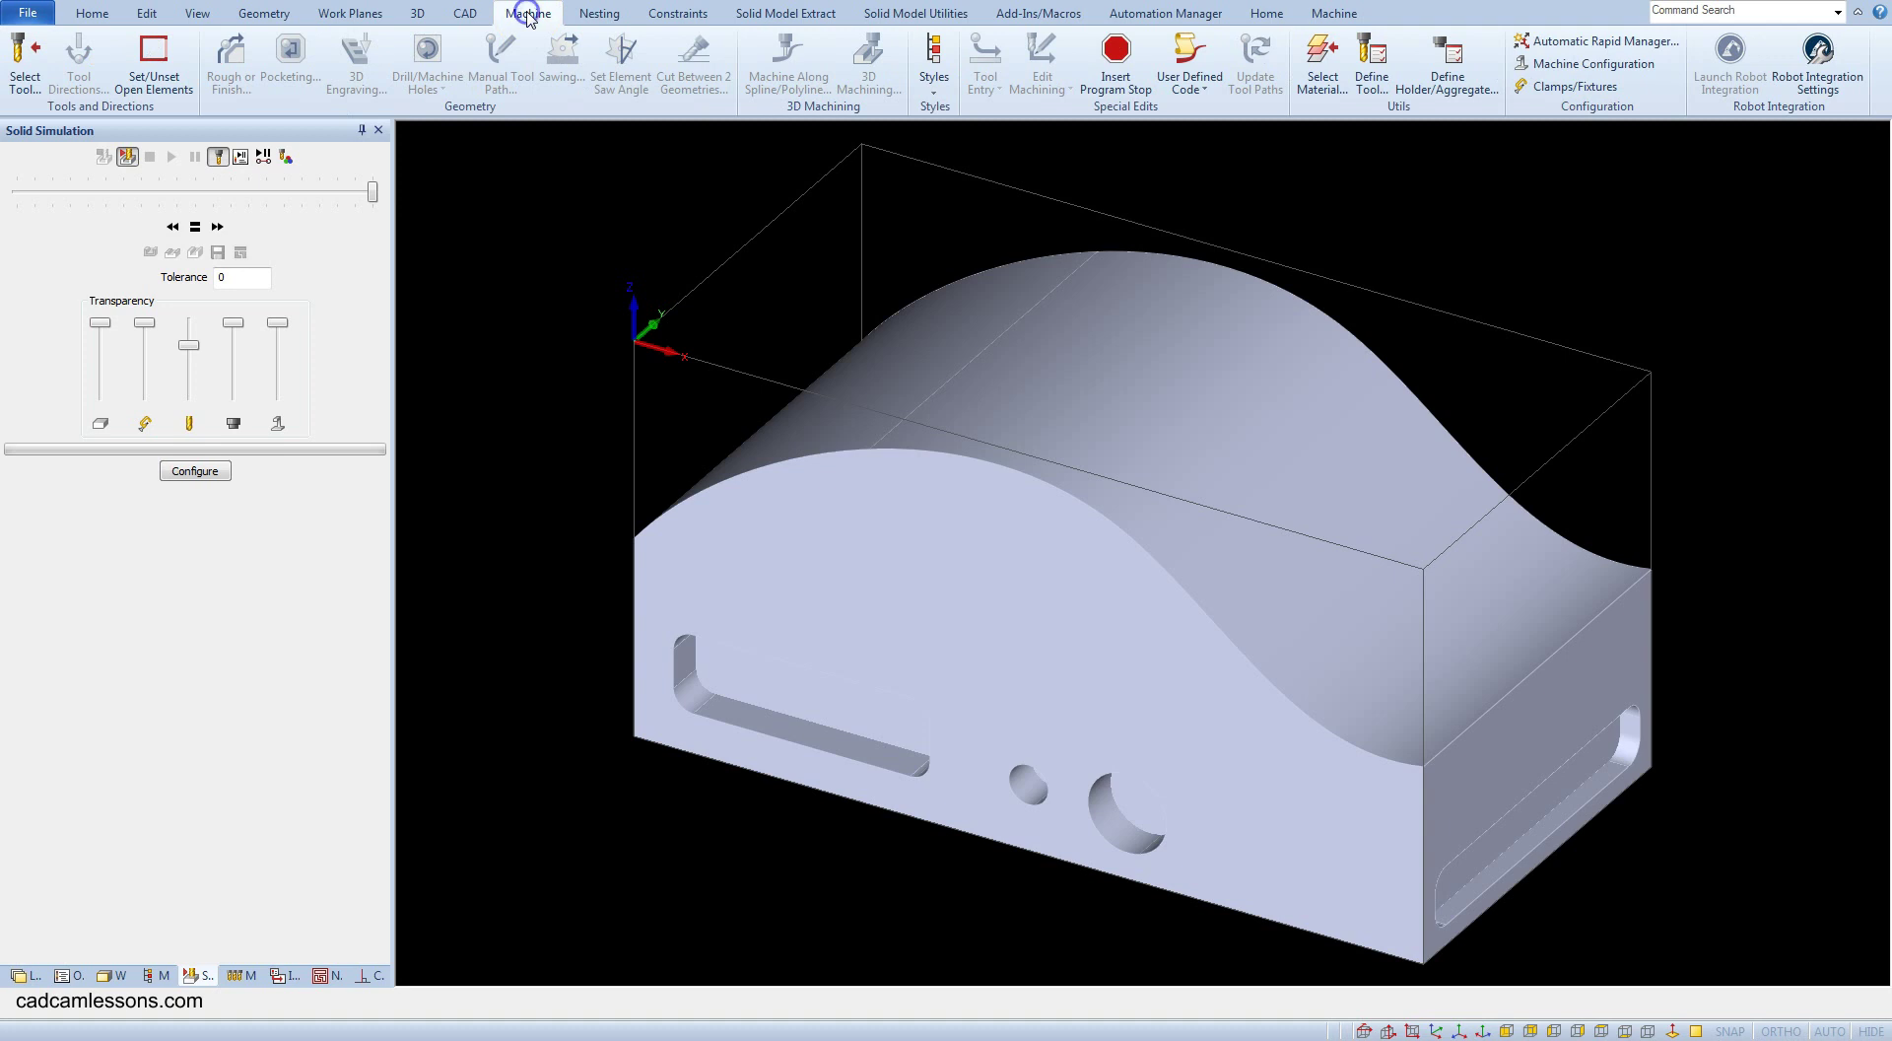
left_click(1367, 89)
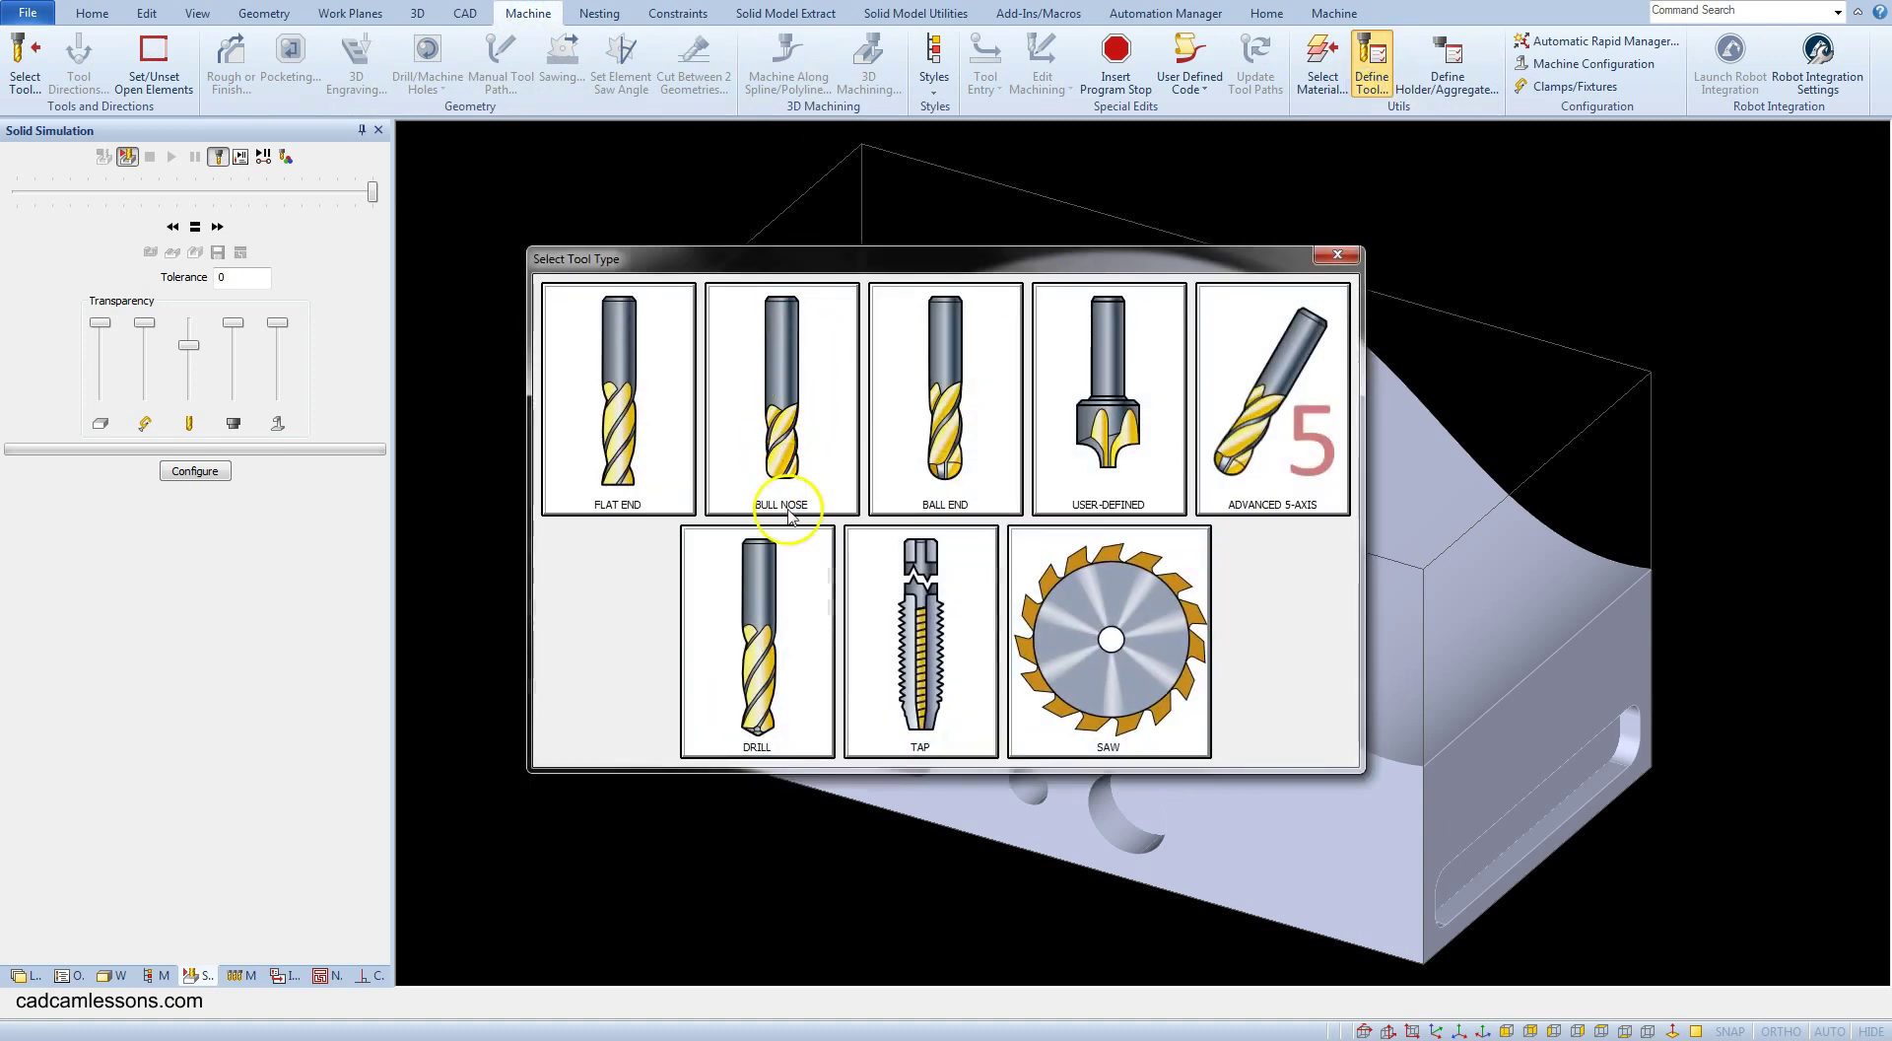
left_click(803, 436)
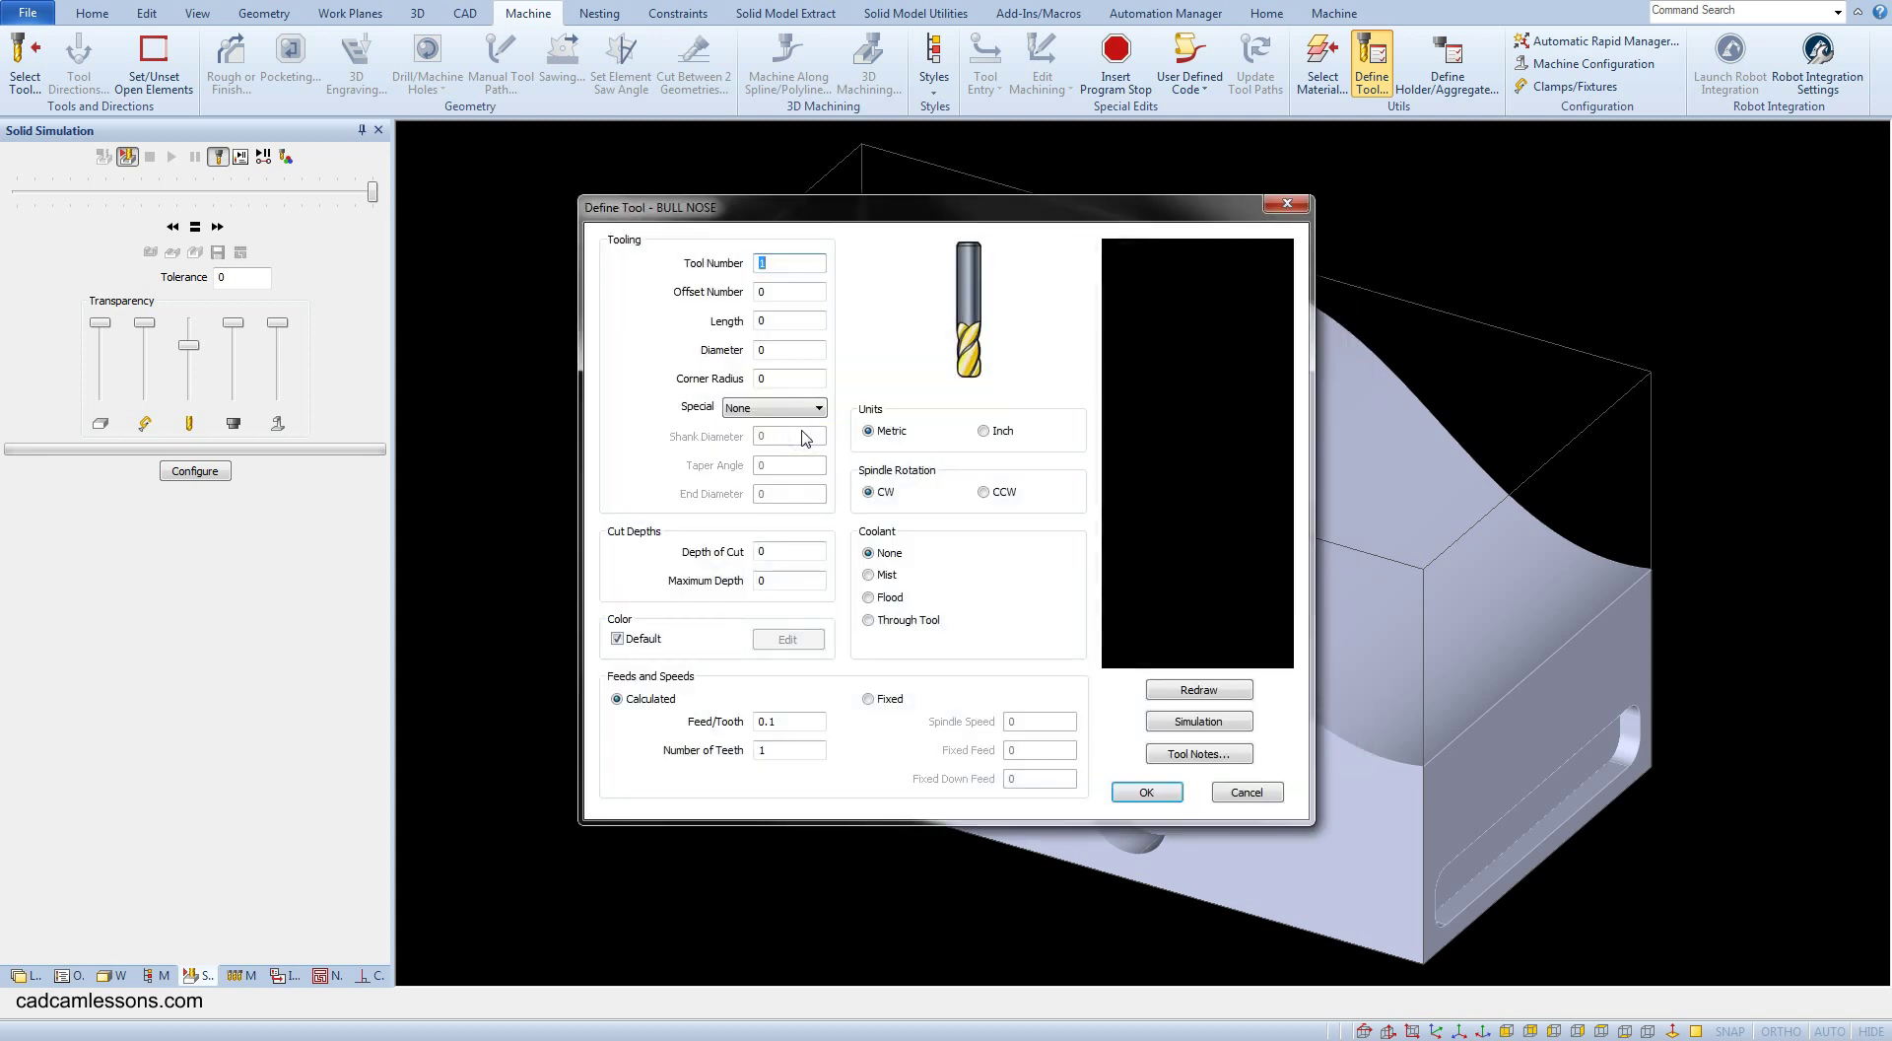
type("19")
key("Tab")
type("19")
key("Tab")
type("8")
key("Tab")
type("16")
key("Tab")
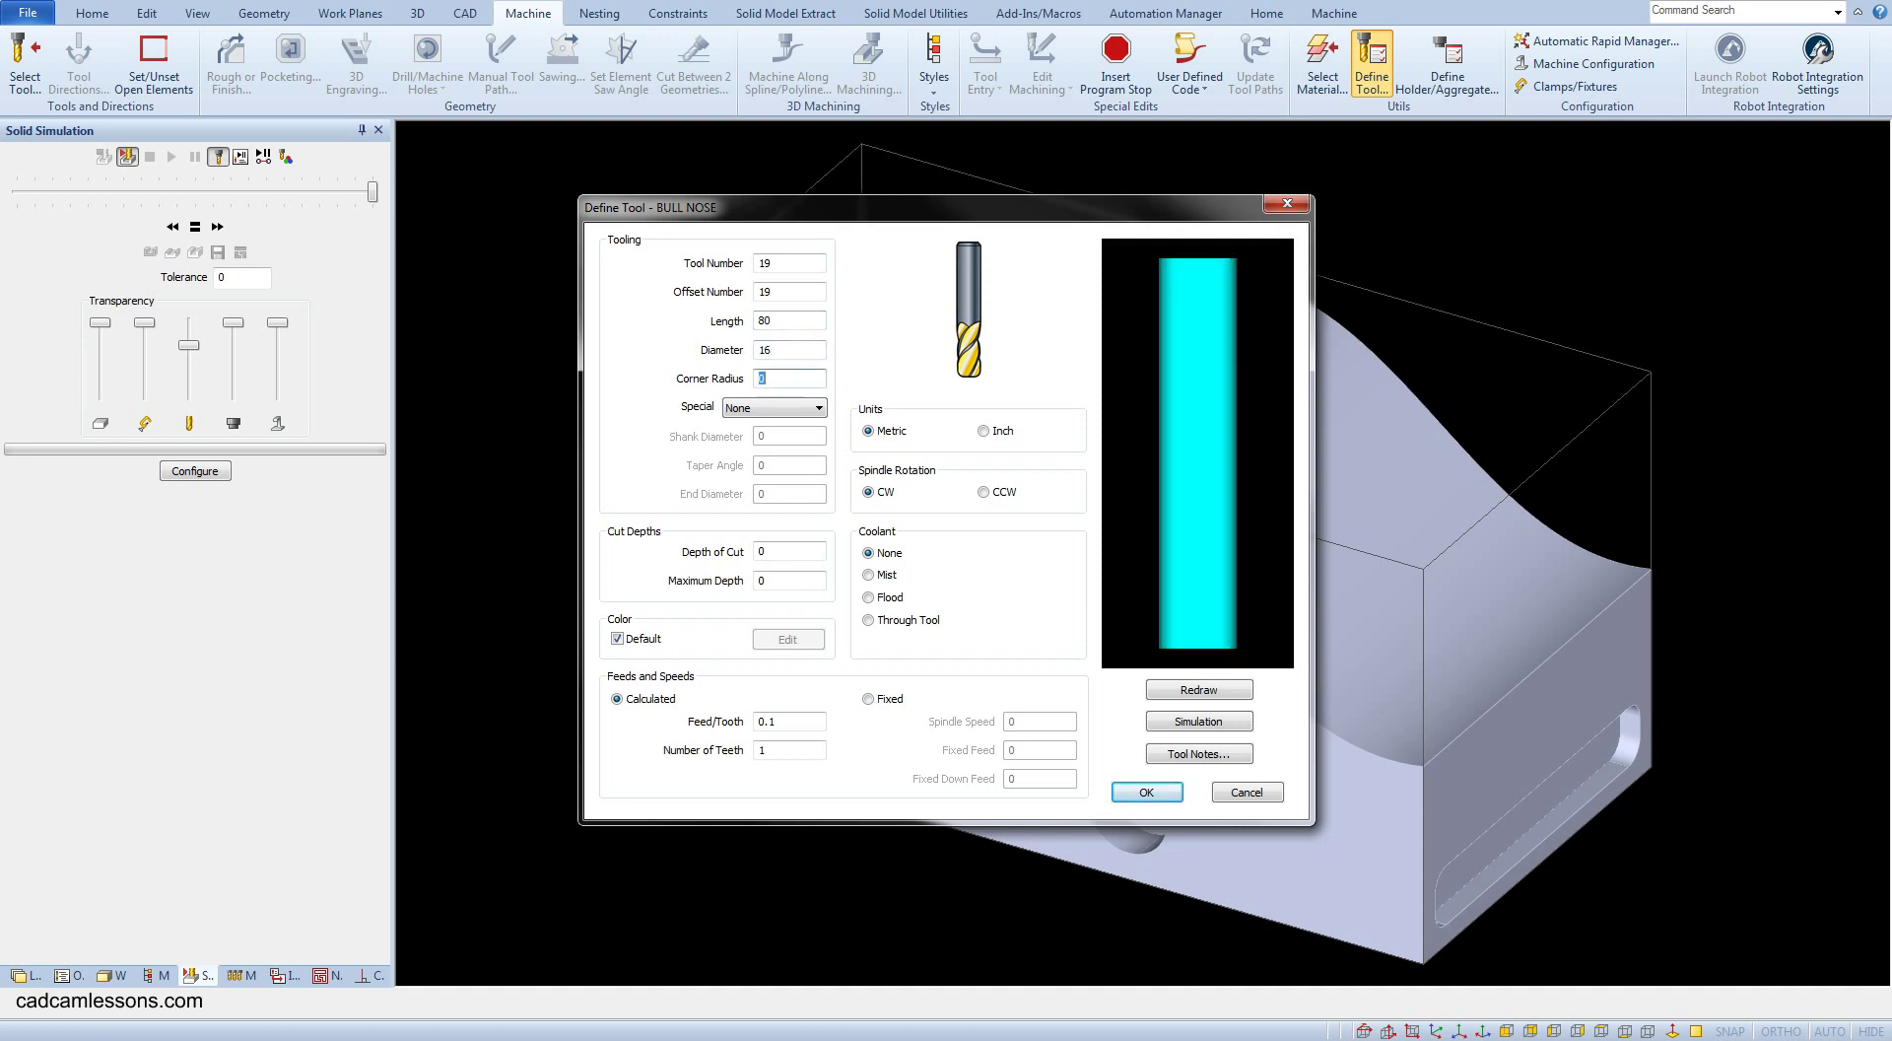
type("1")
- Give the tool fixed feeds and speeds: spindle speed 1800, fixed feed 800 and fixed down feed 800
left_click(895, 700)
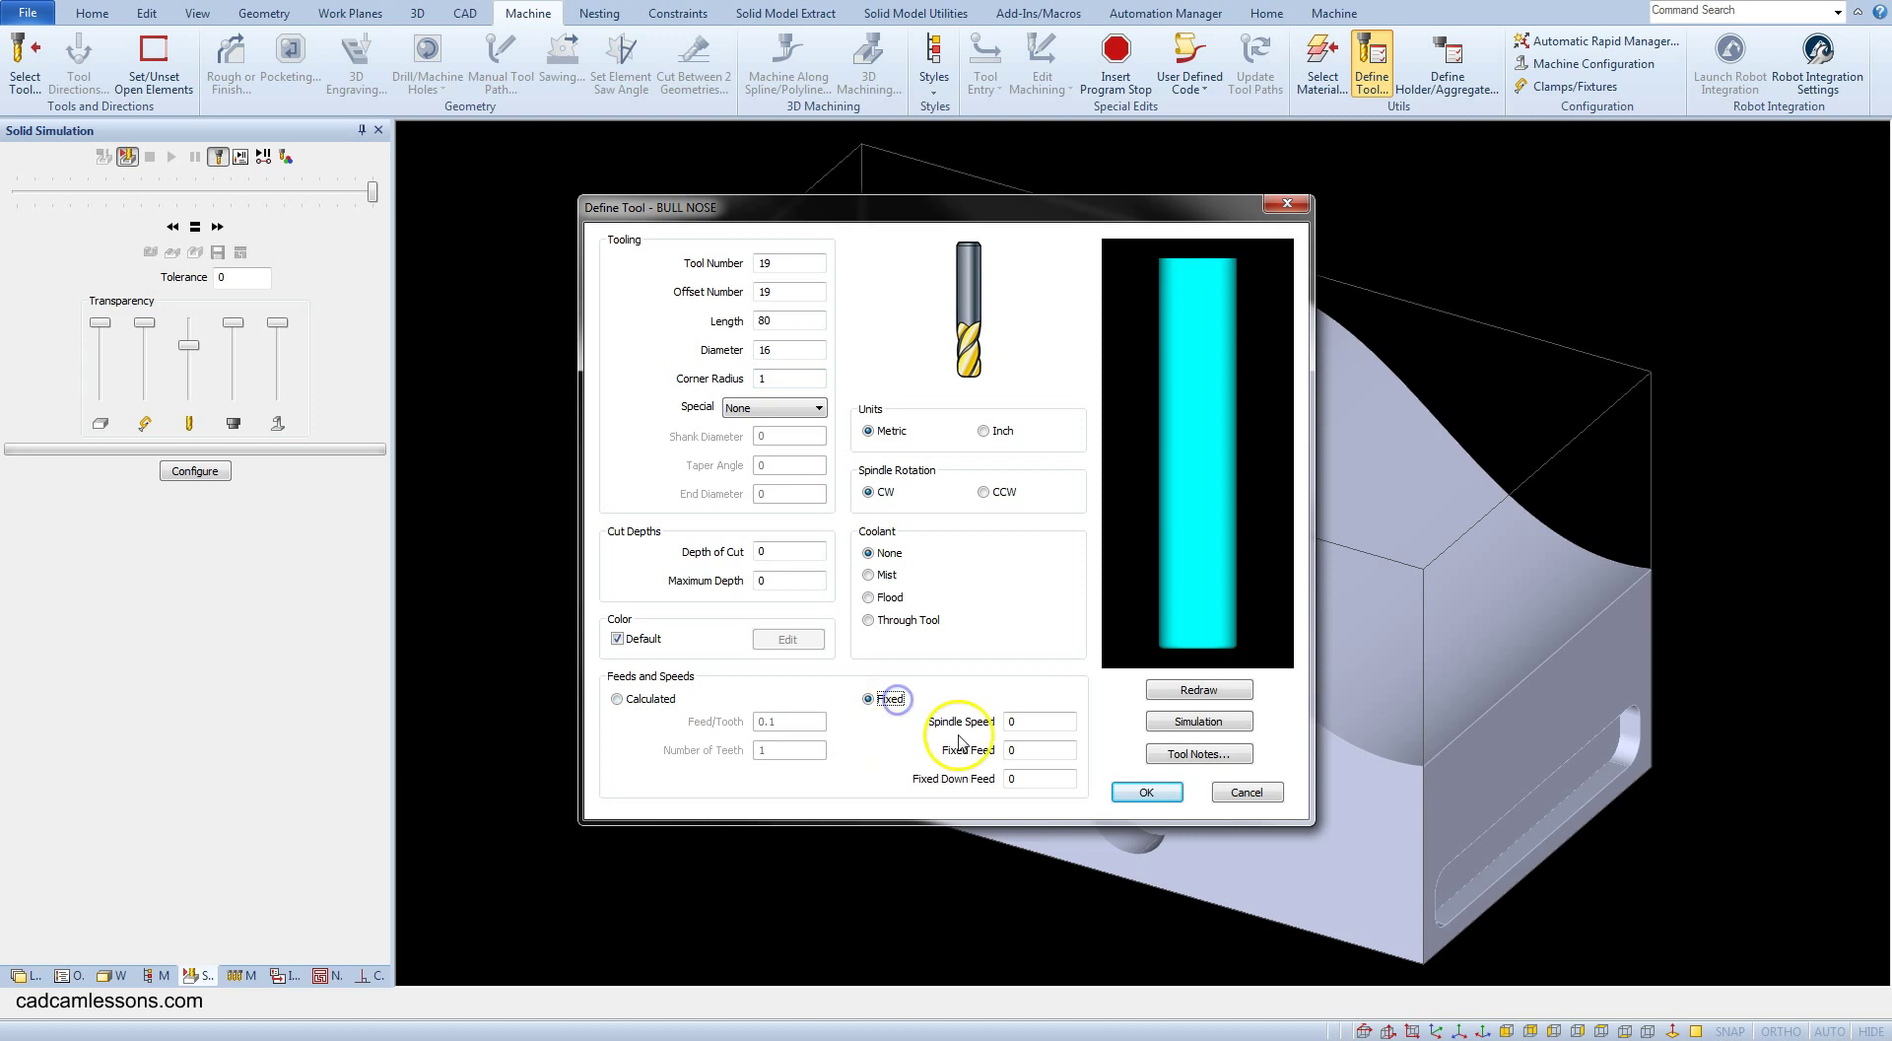
left_click(994, 724)
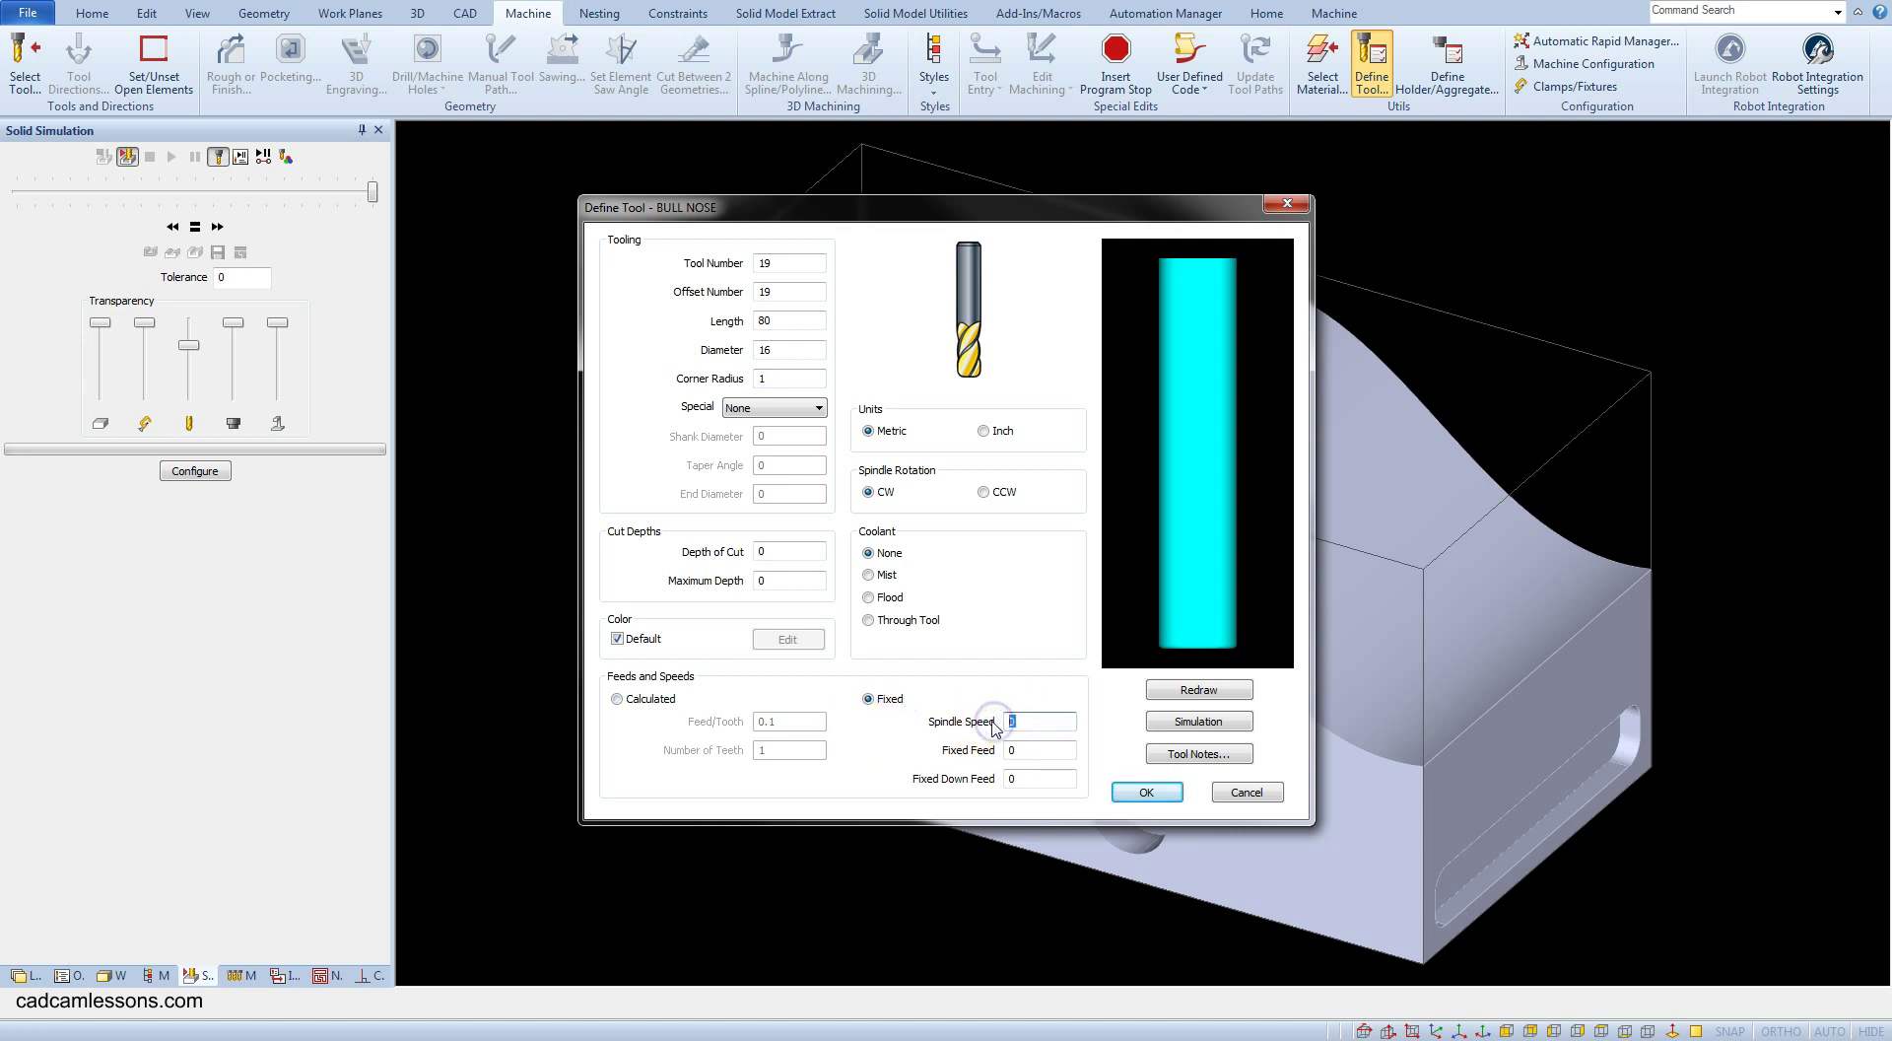
type("1800")
key("Tab")
type("800")
key("Tab")
type("80")
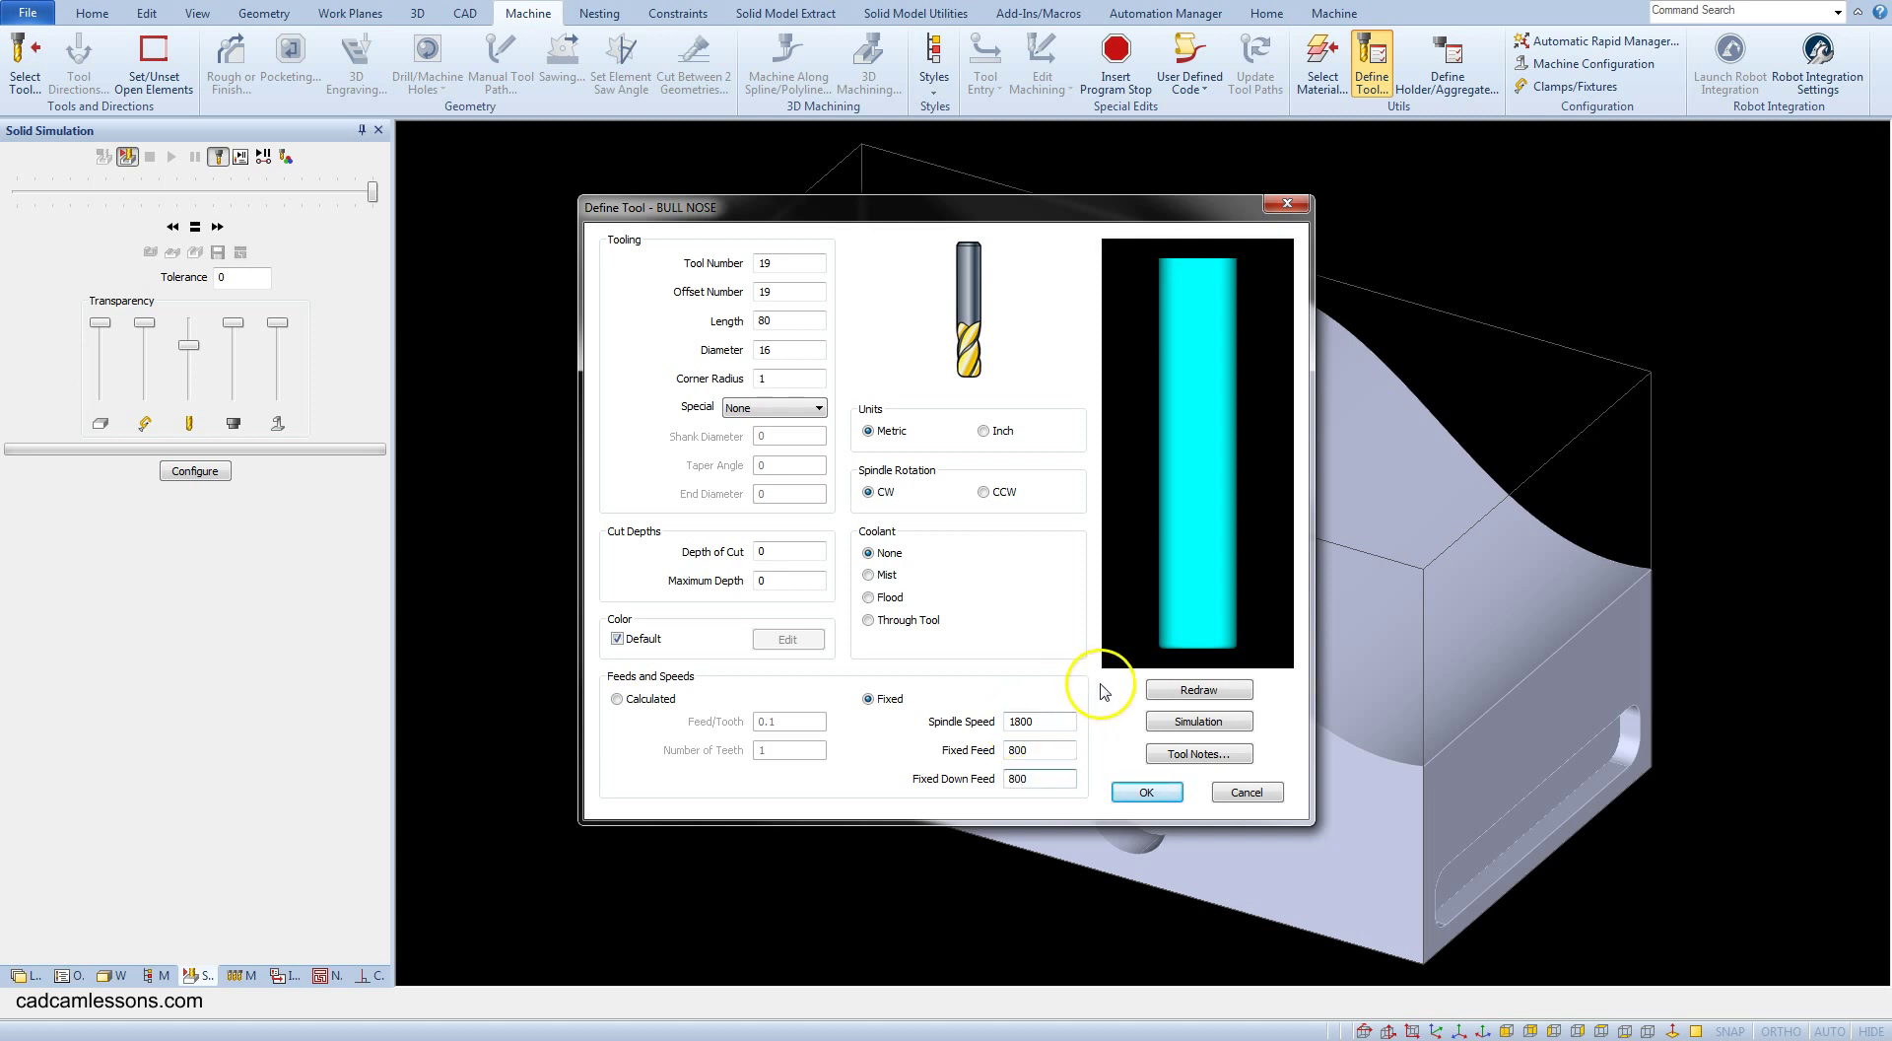
- Set the tool's simple simulation holder to length 60 and diameter 40
left_click(1198, 721)
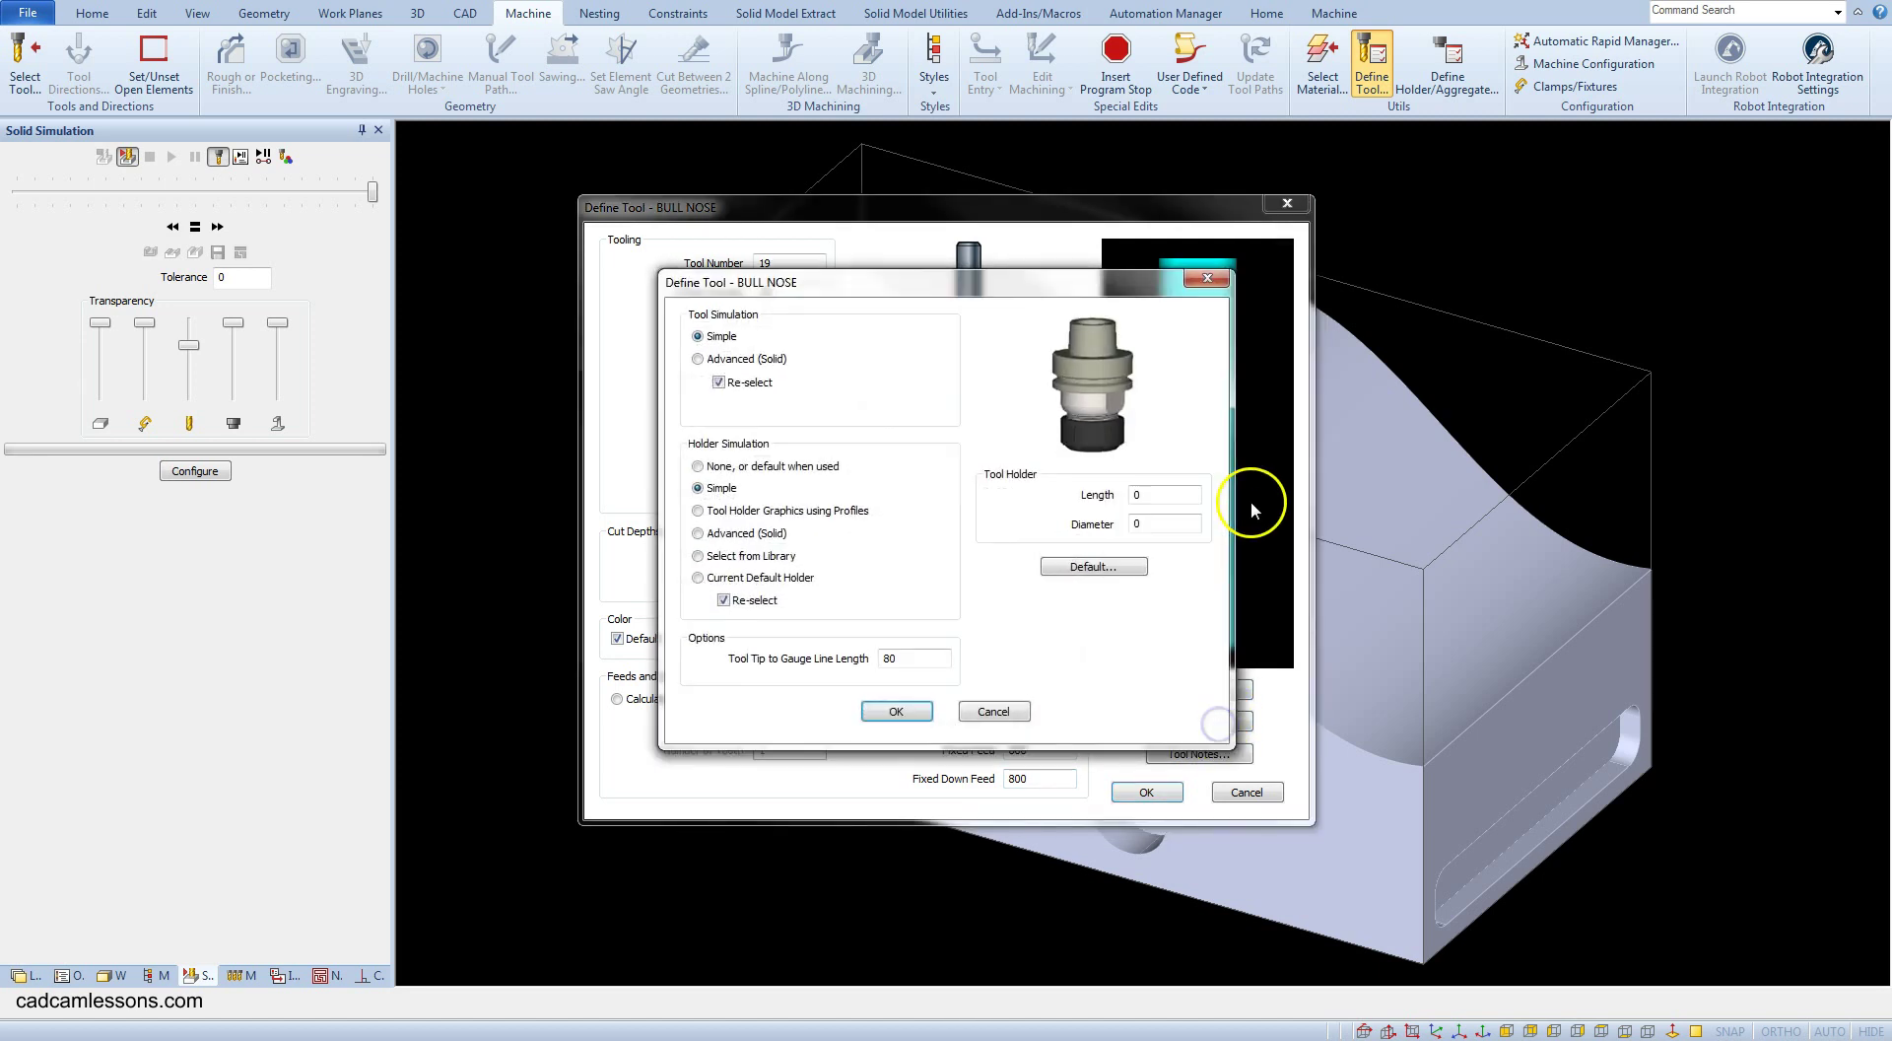
double_click(1145, 492)
type("60")
key("Tab")
type("40")
left_click(896, 710)
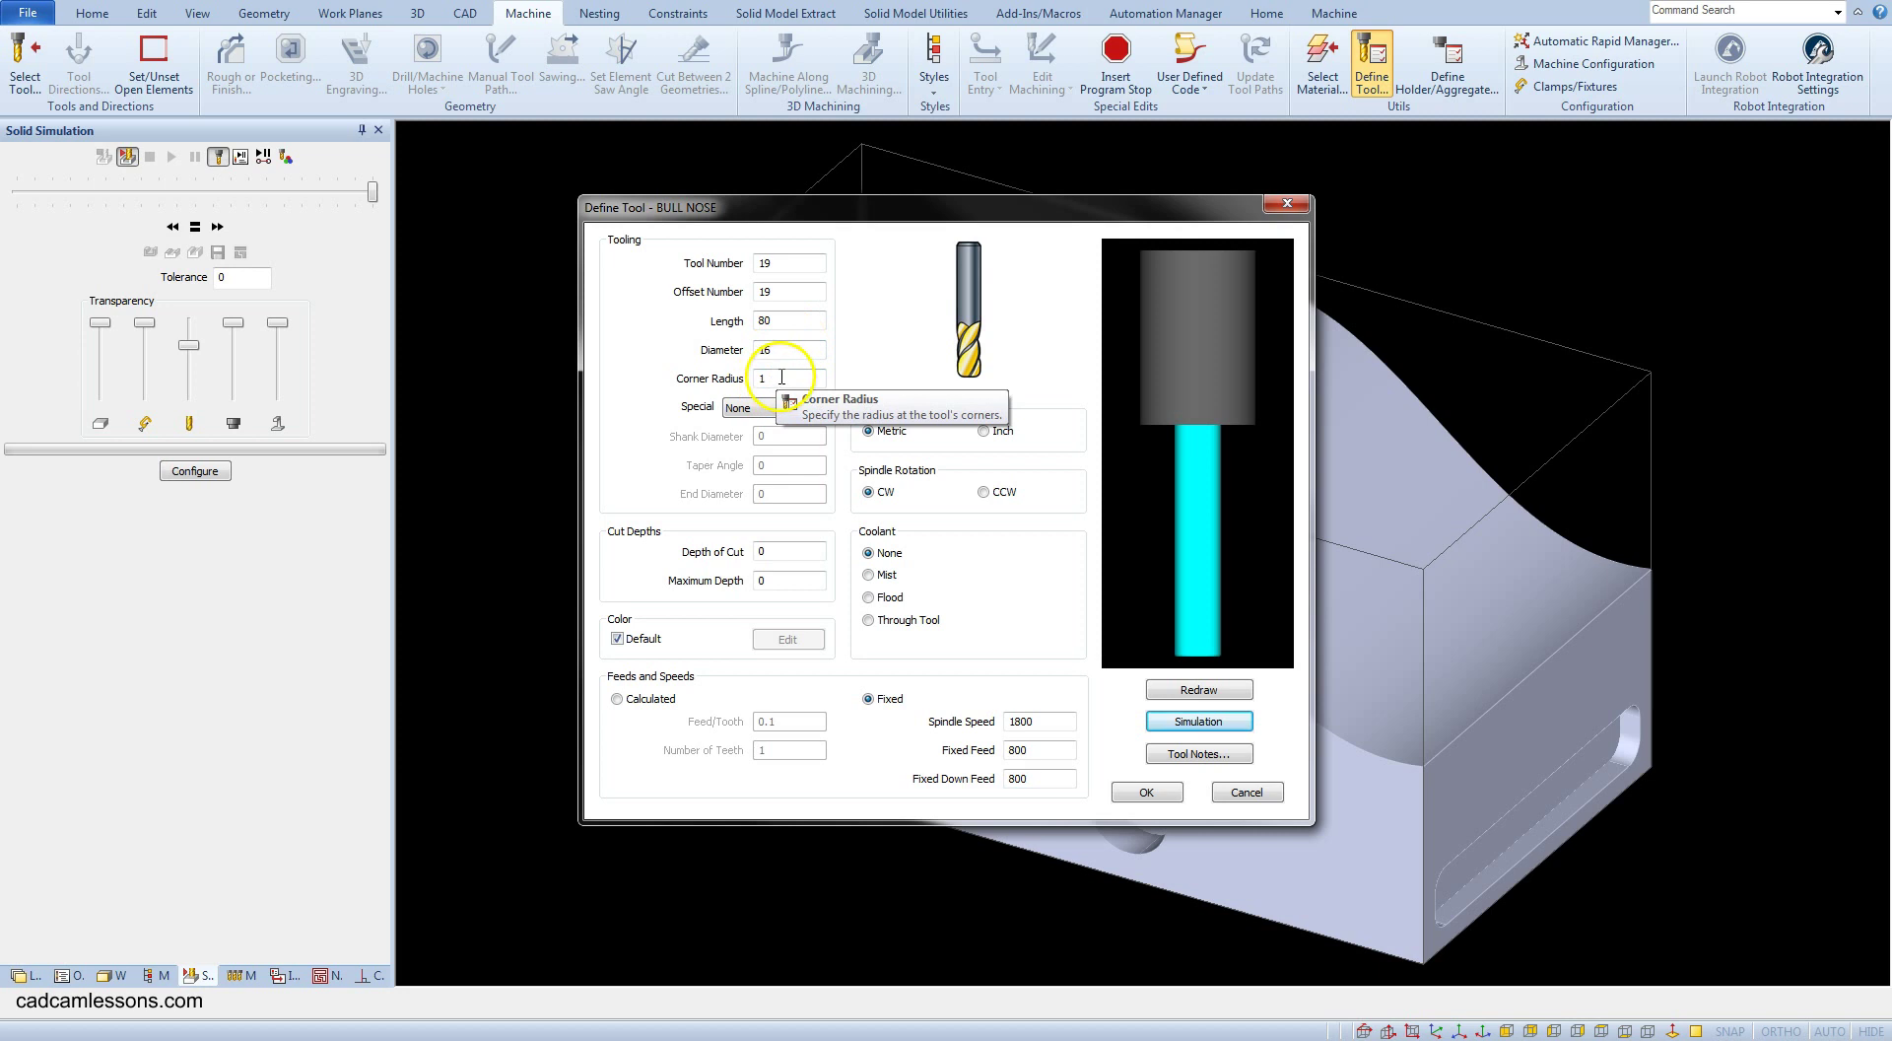
- Save the bull nose tool definition as BullNose16R1 and finish defining tools
left_click(1135, 793)
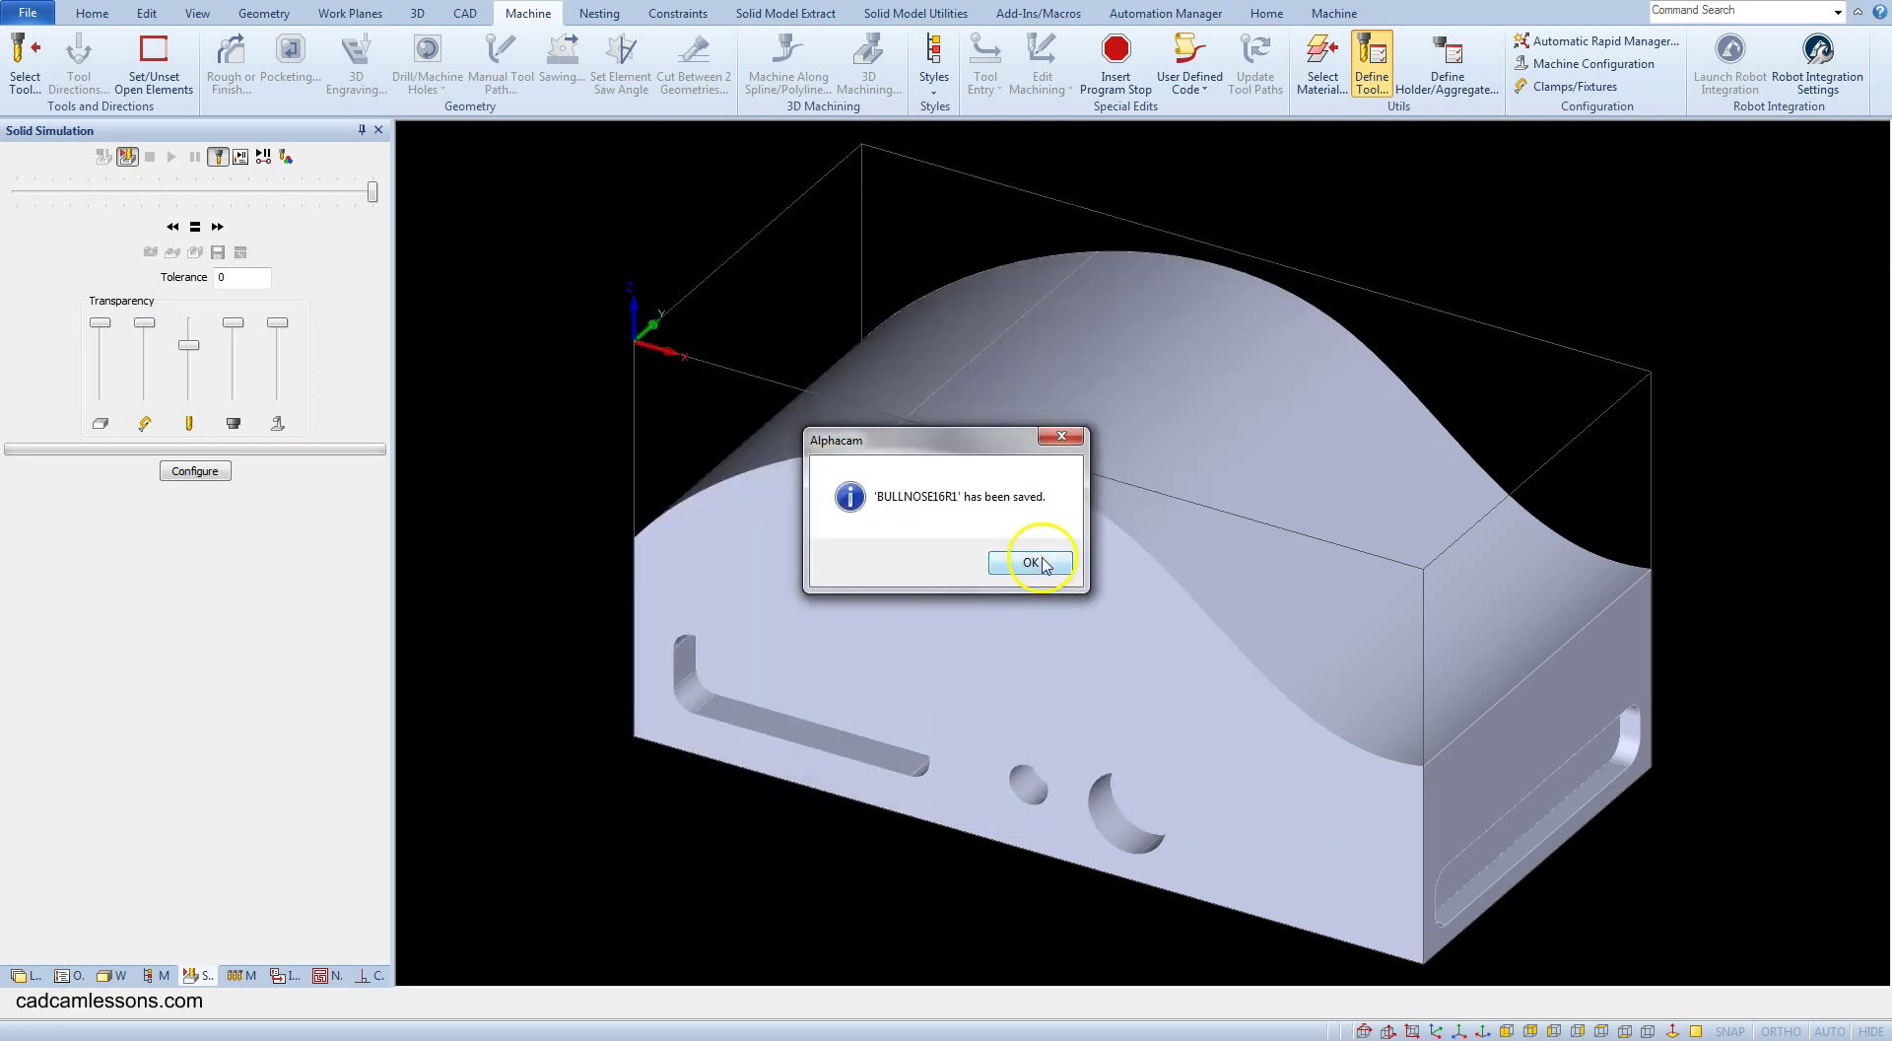
left_click(1041, 560)
left_click(1324, 260)
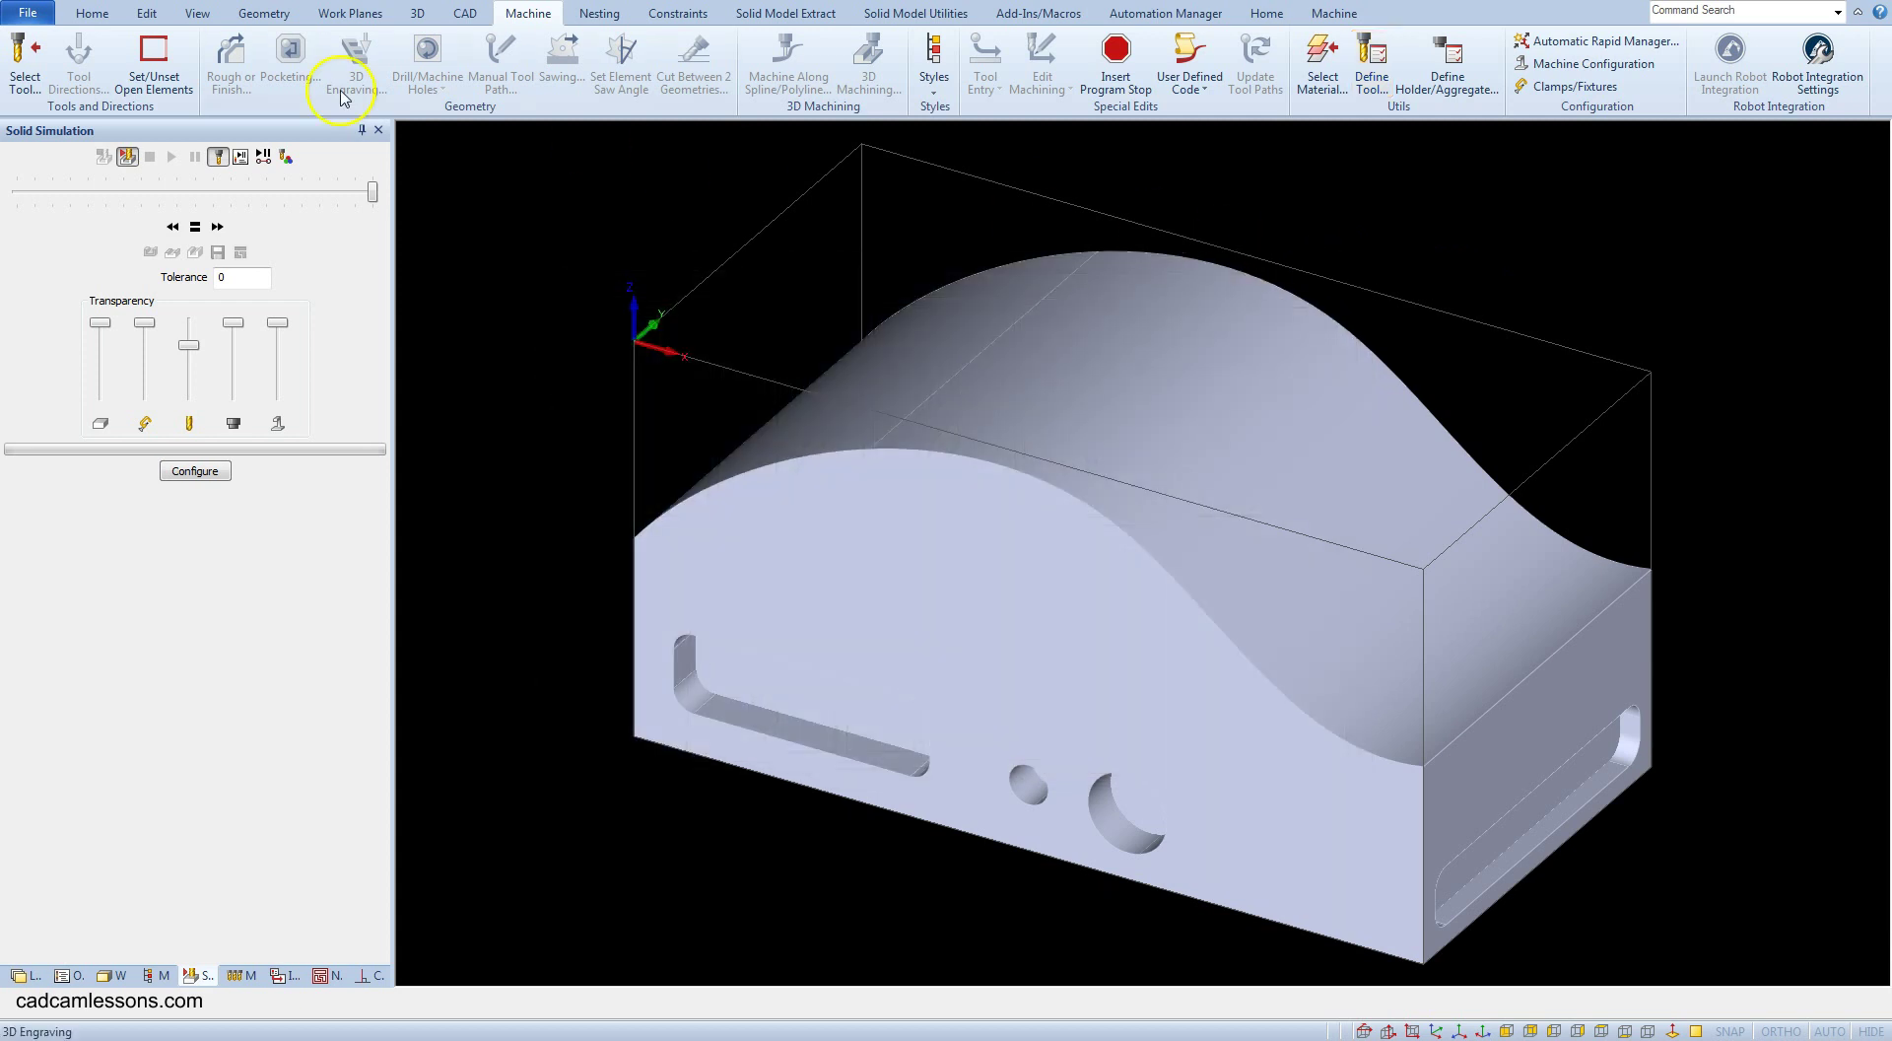
- Select the BullNose16R1 tool from the Alphacam Tutorial tool folder for machining
left_click(25, 61)
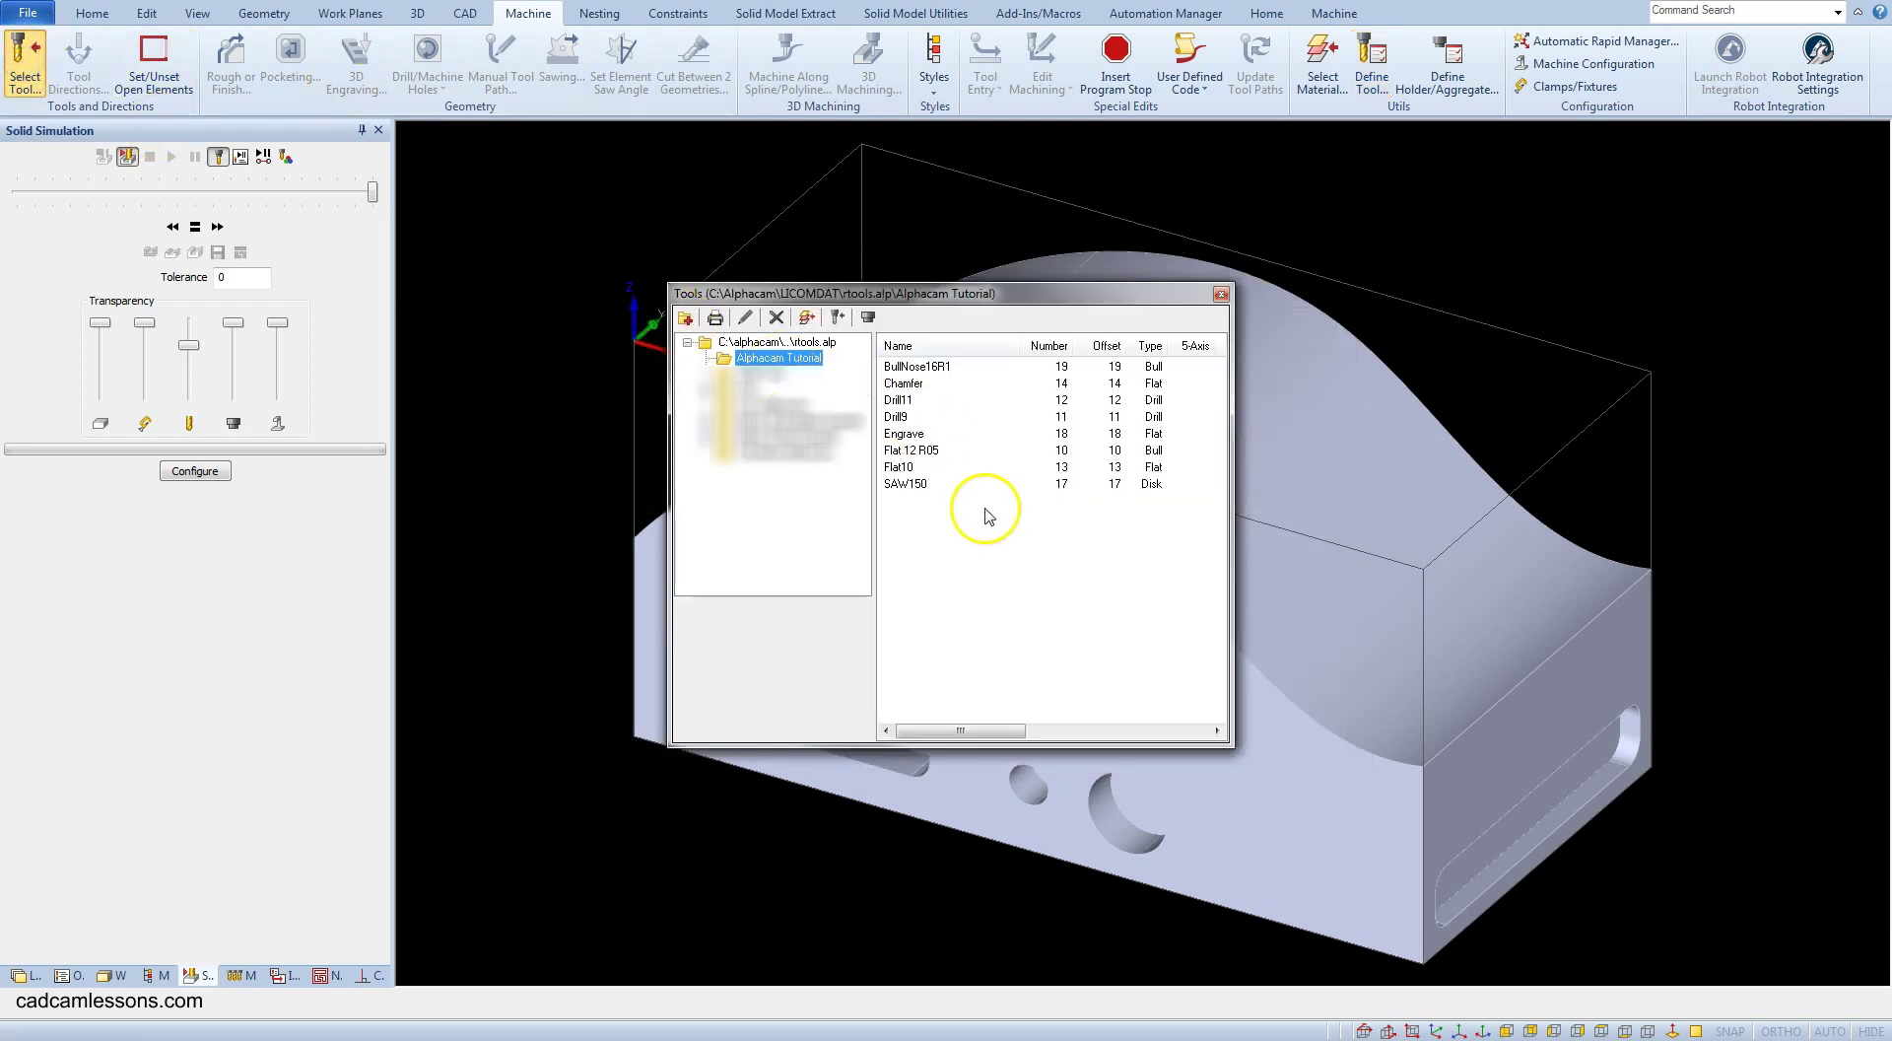
left_click(915, 368)
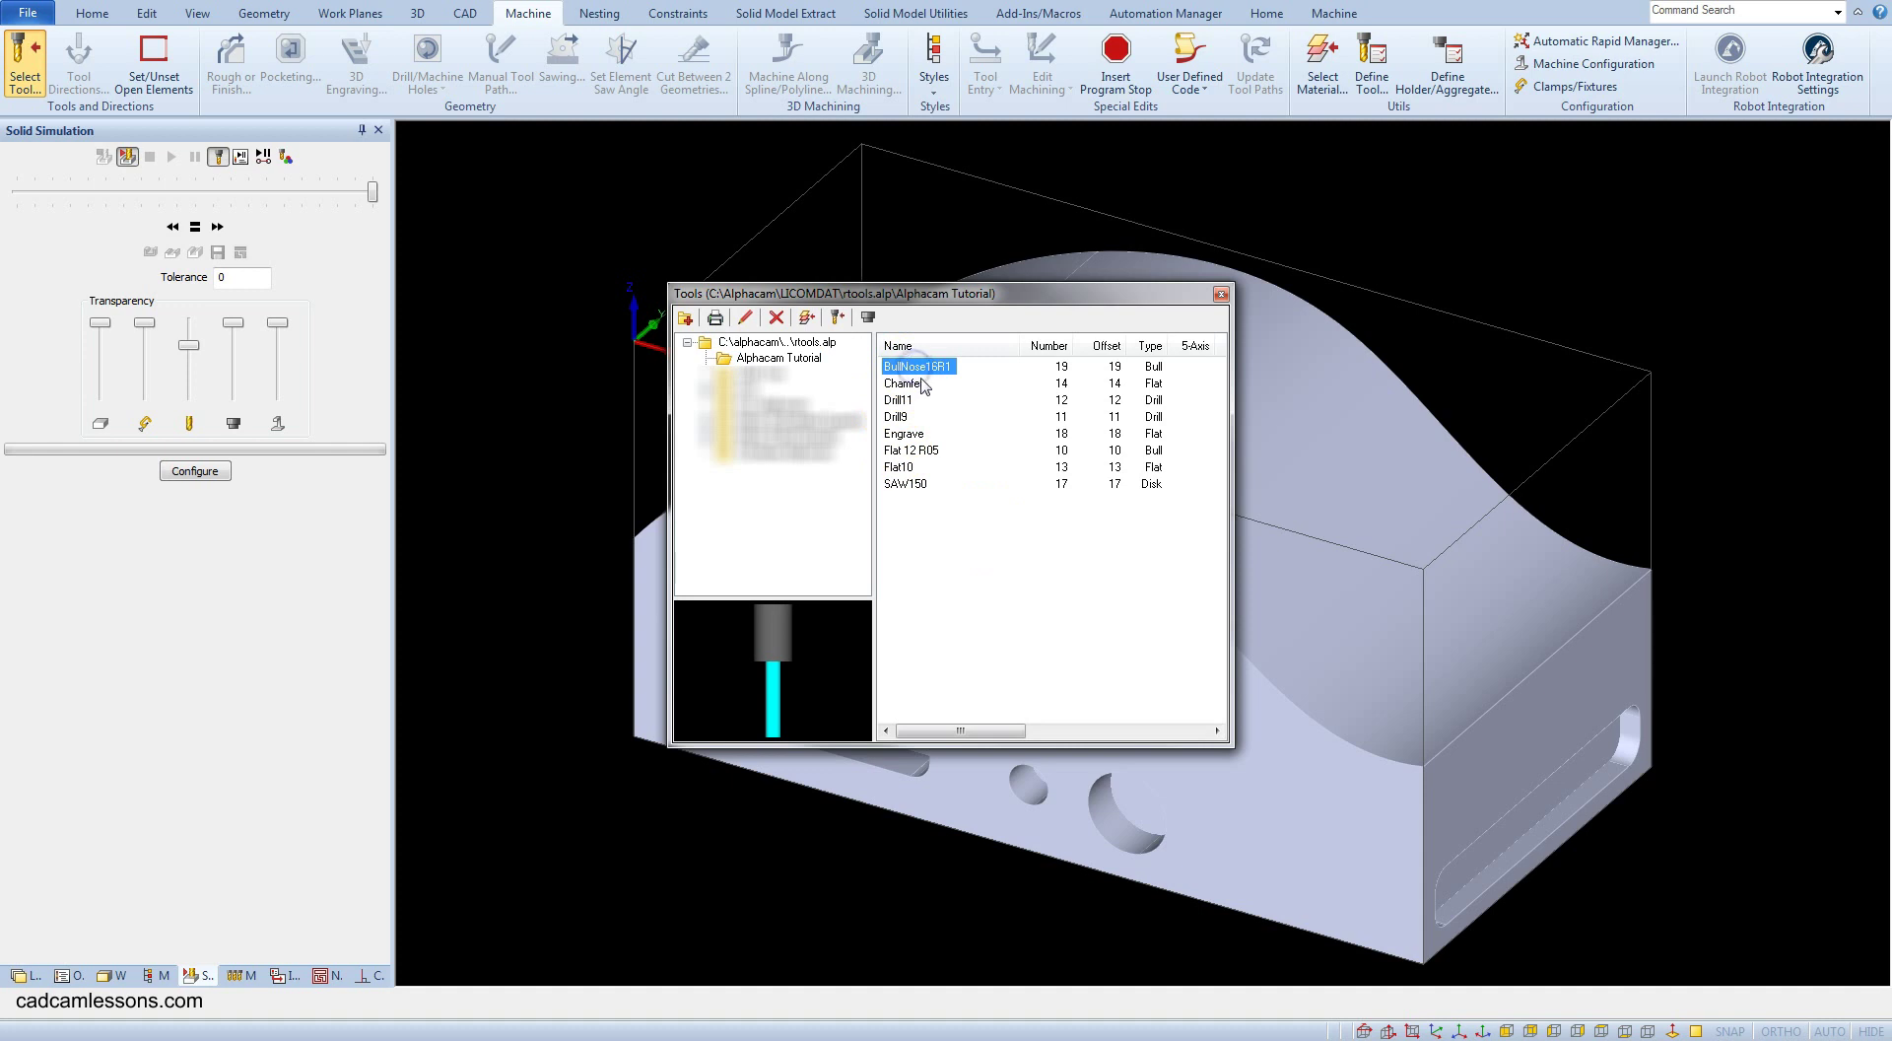
double_click(914, 368)
key("Return")
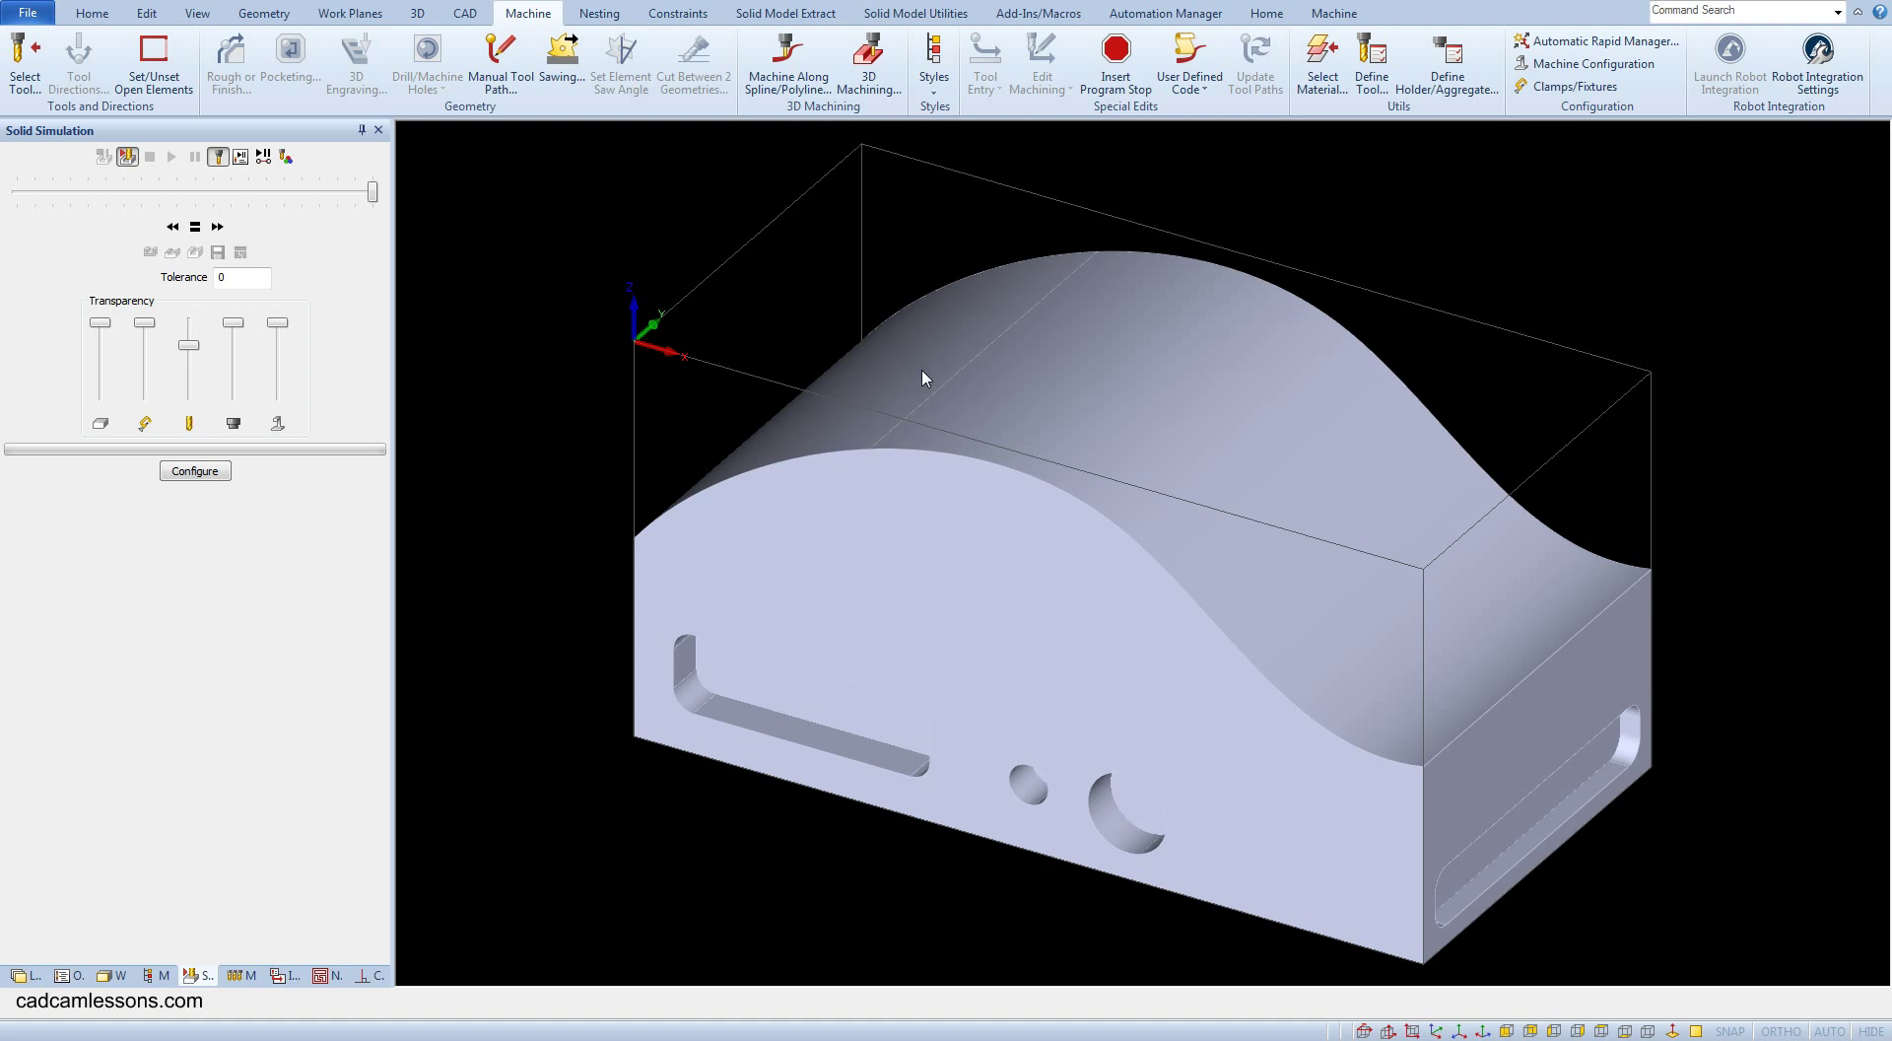
- Start a 3-axis 3D machining operation with the Z Contour Roughing strategy, using the Optimized mill type and current material
left_click(871, 96)
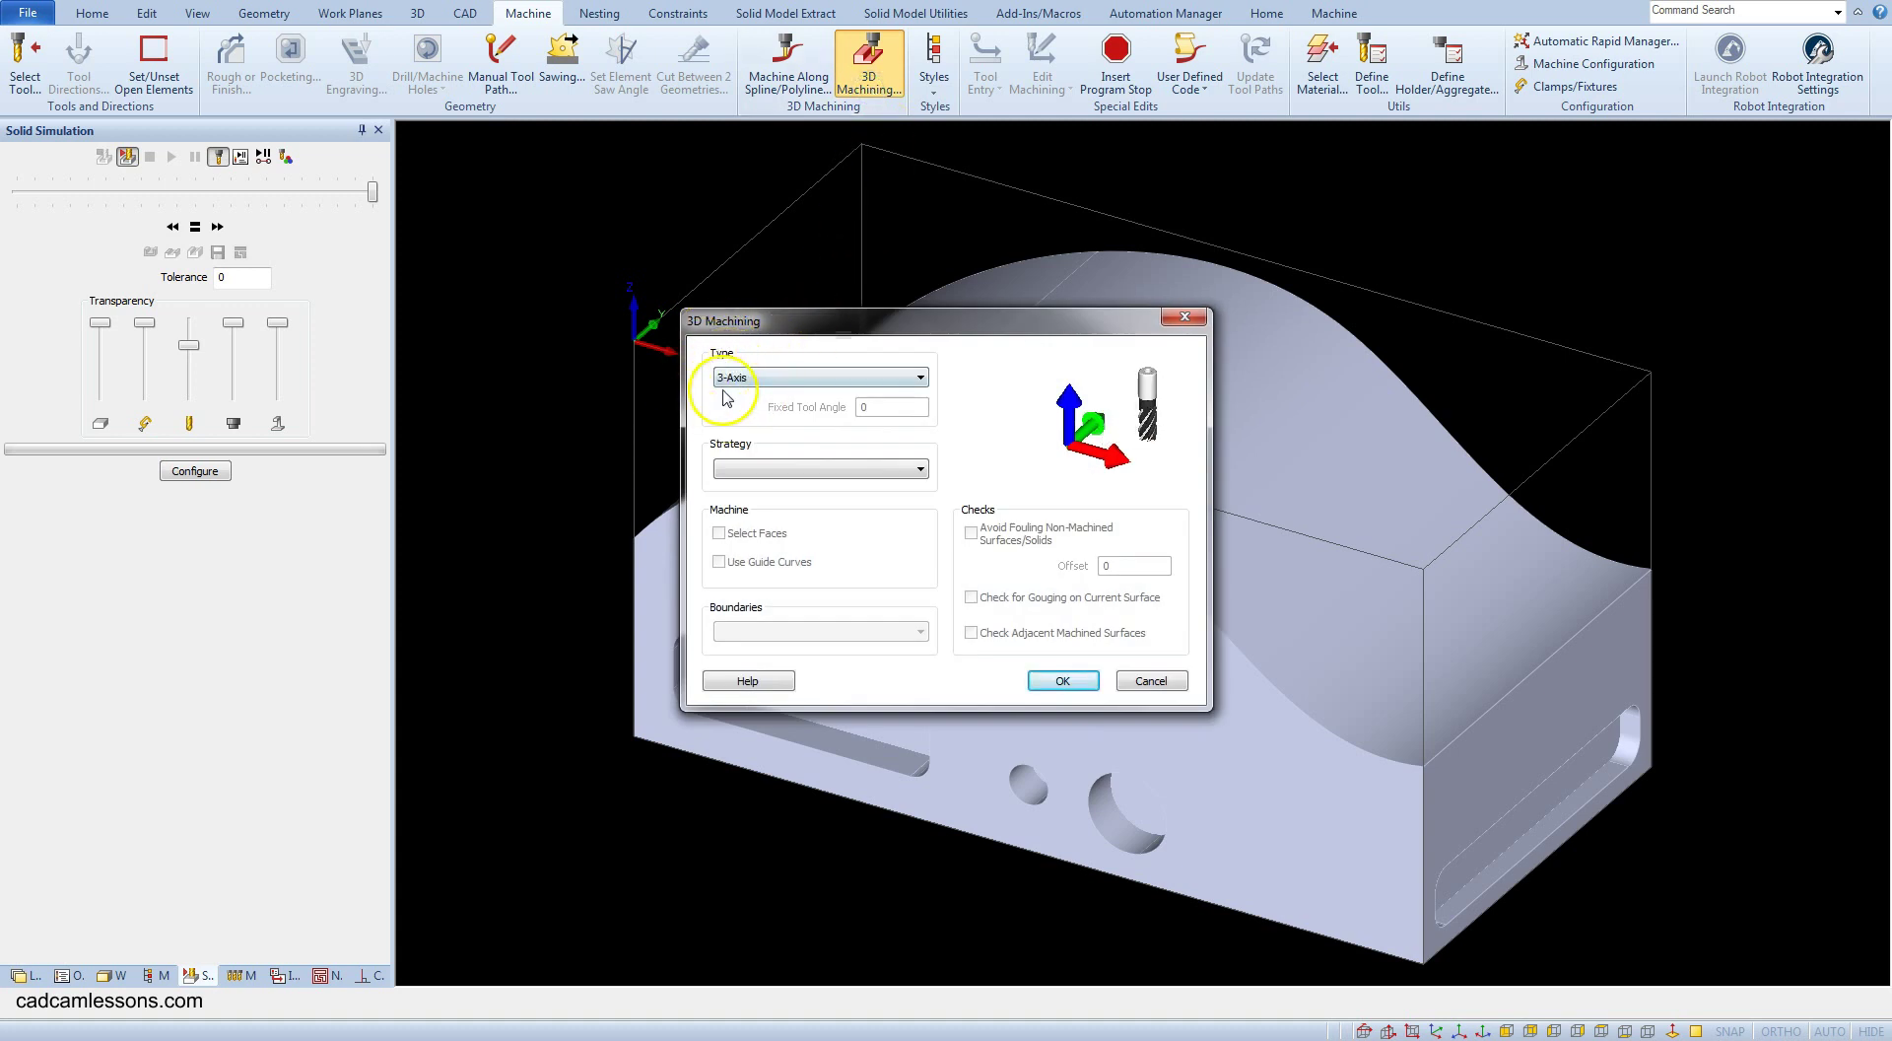
left_click(796, 469)
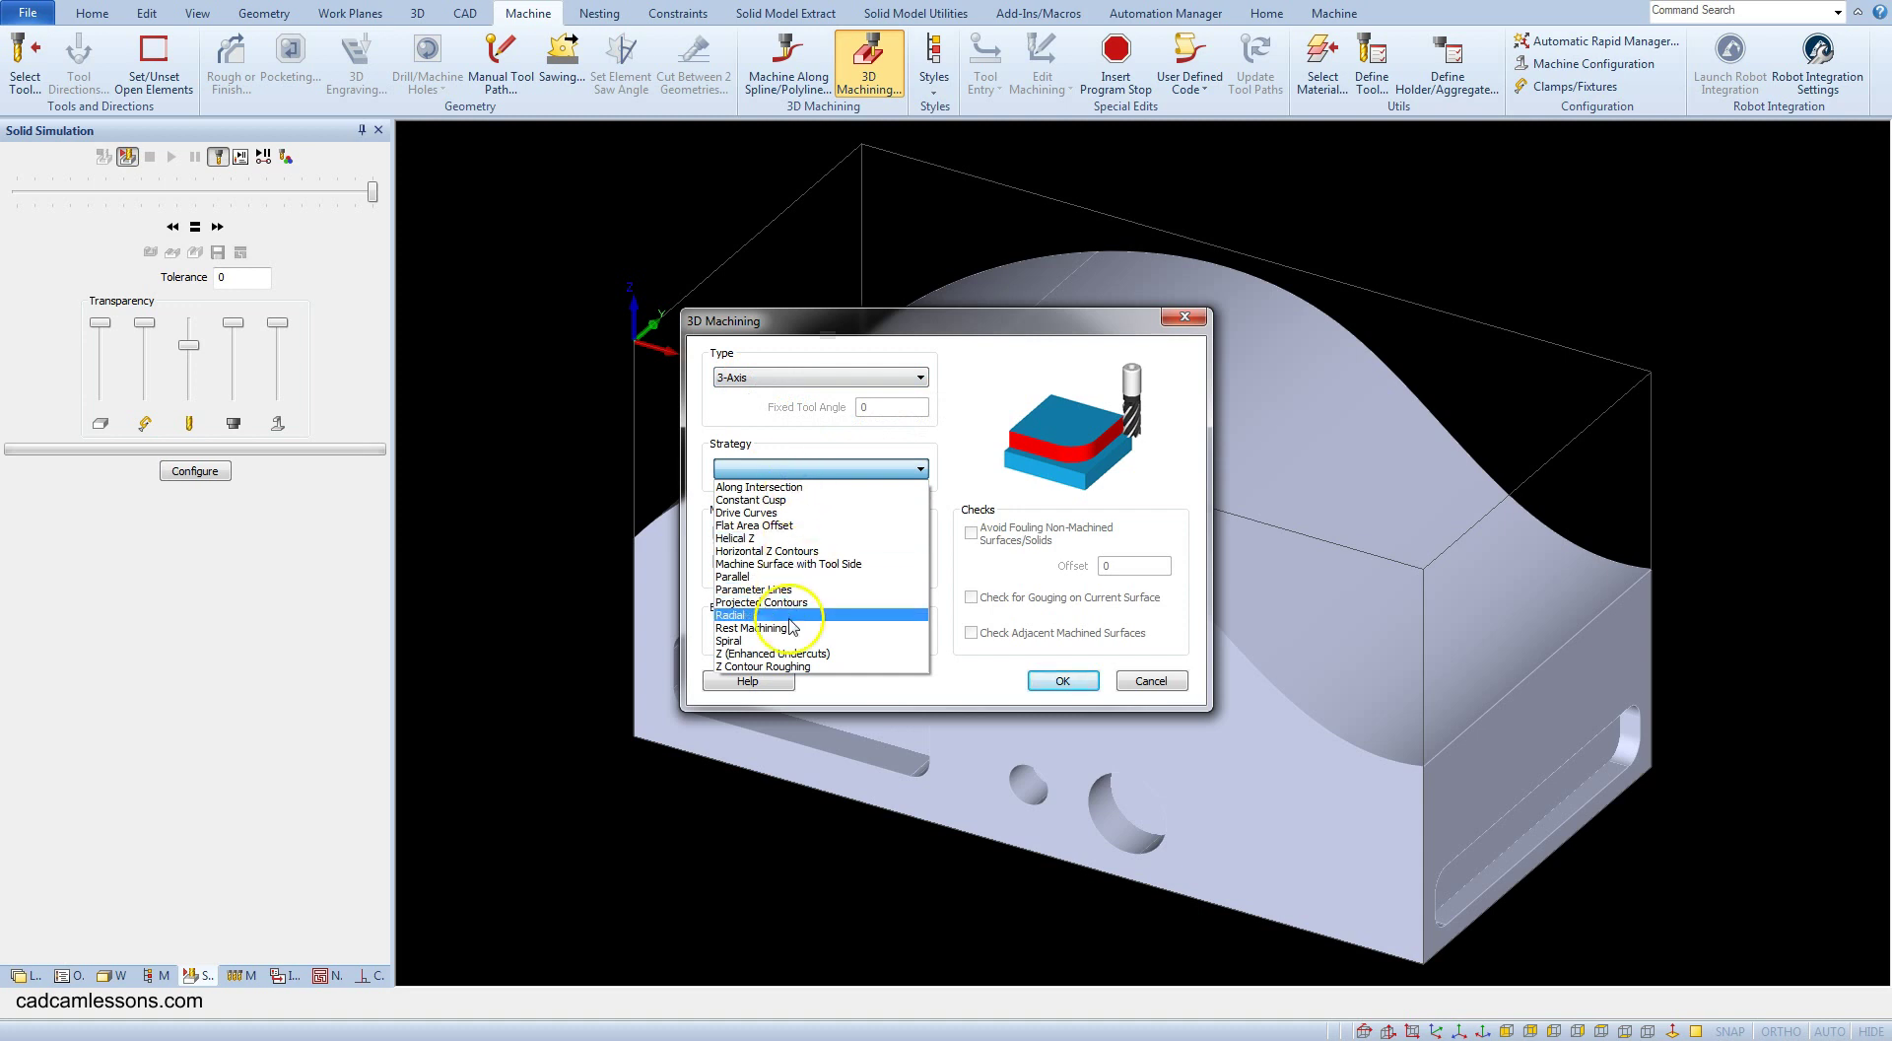
left_click(809, 667)
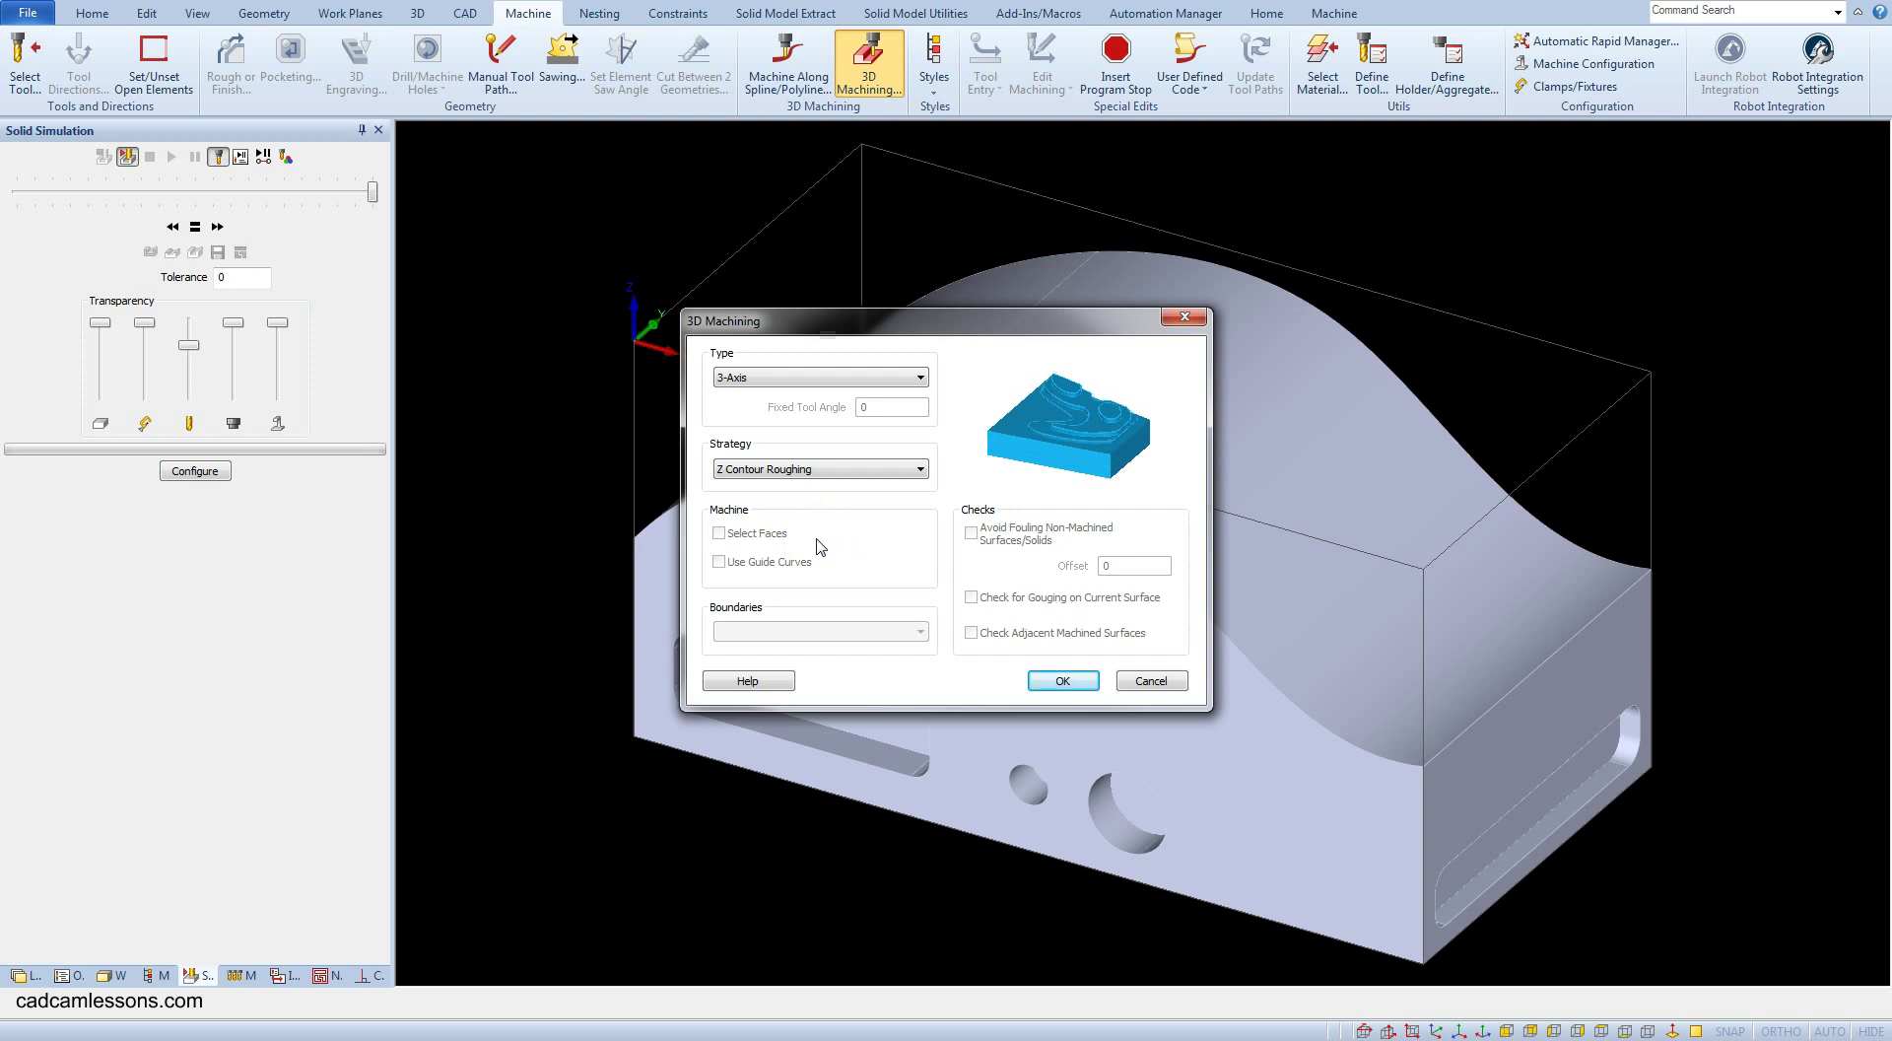
left_click(1062, 680)
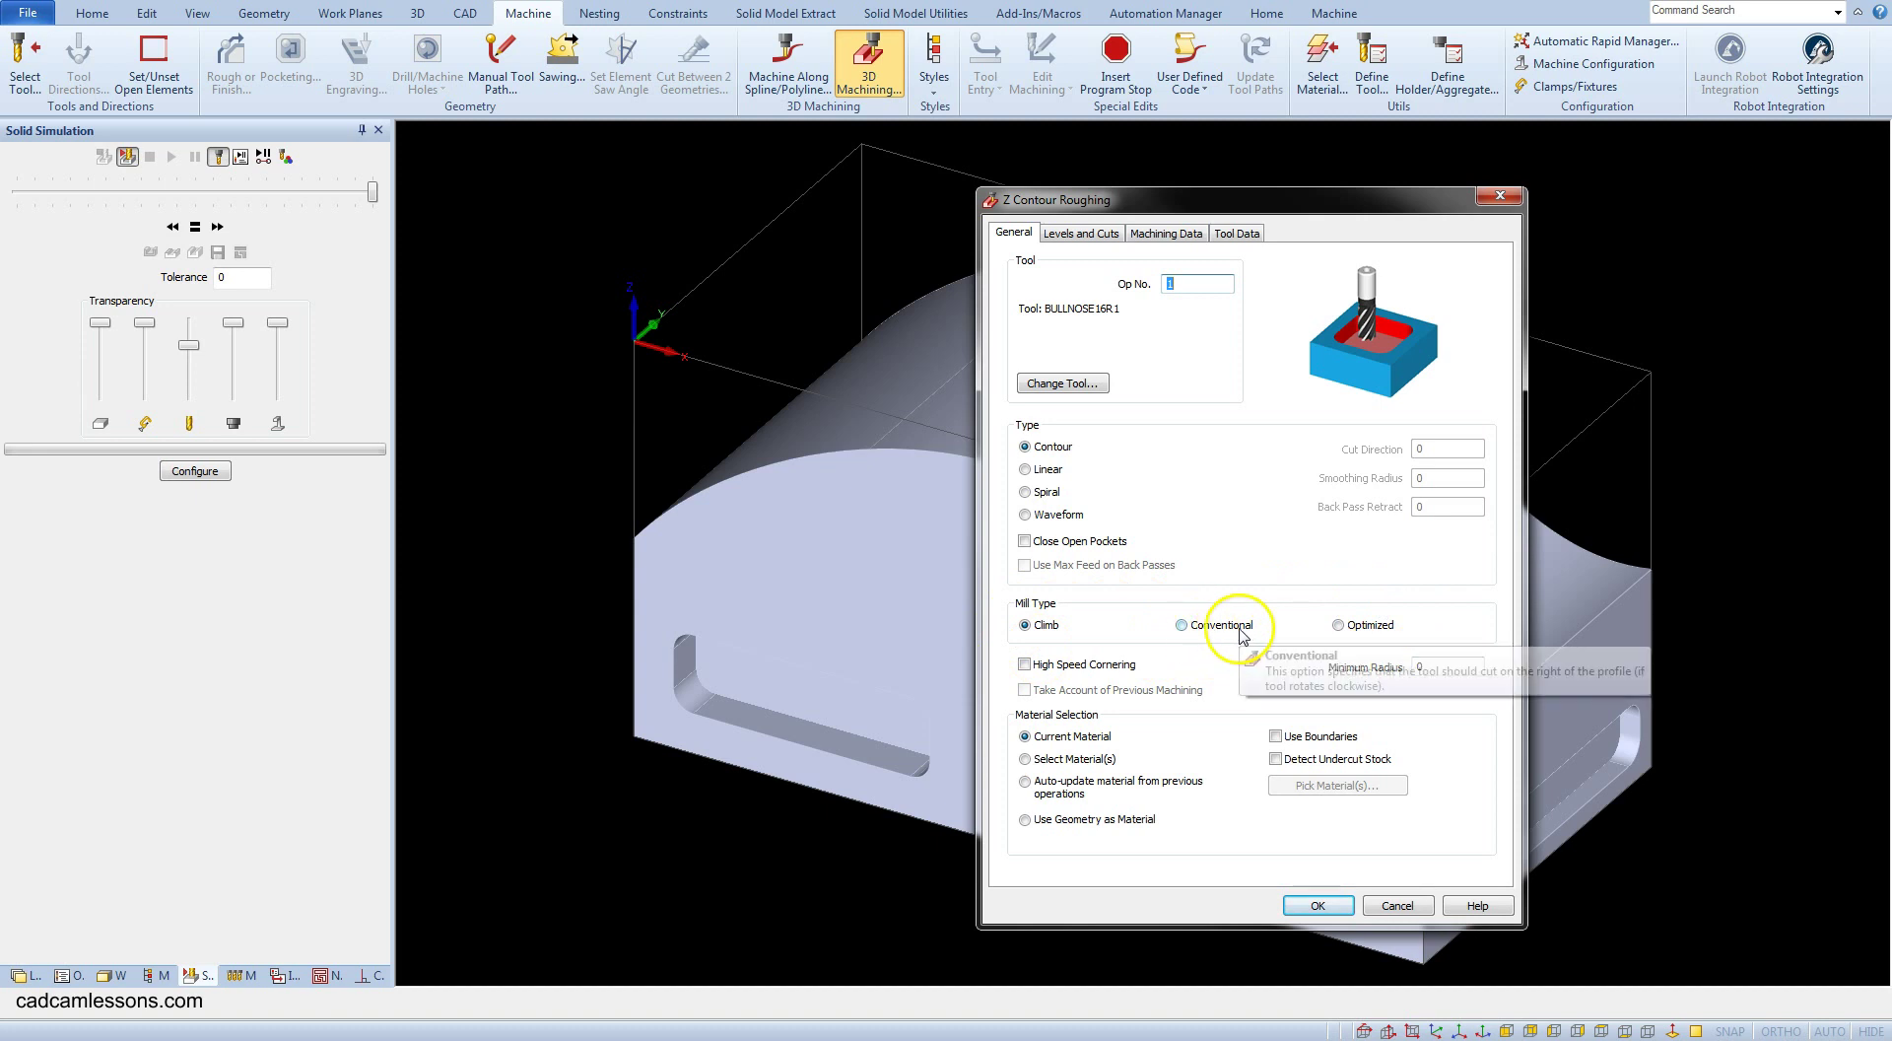
left_click(1337, 625)
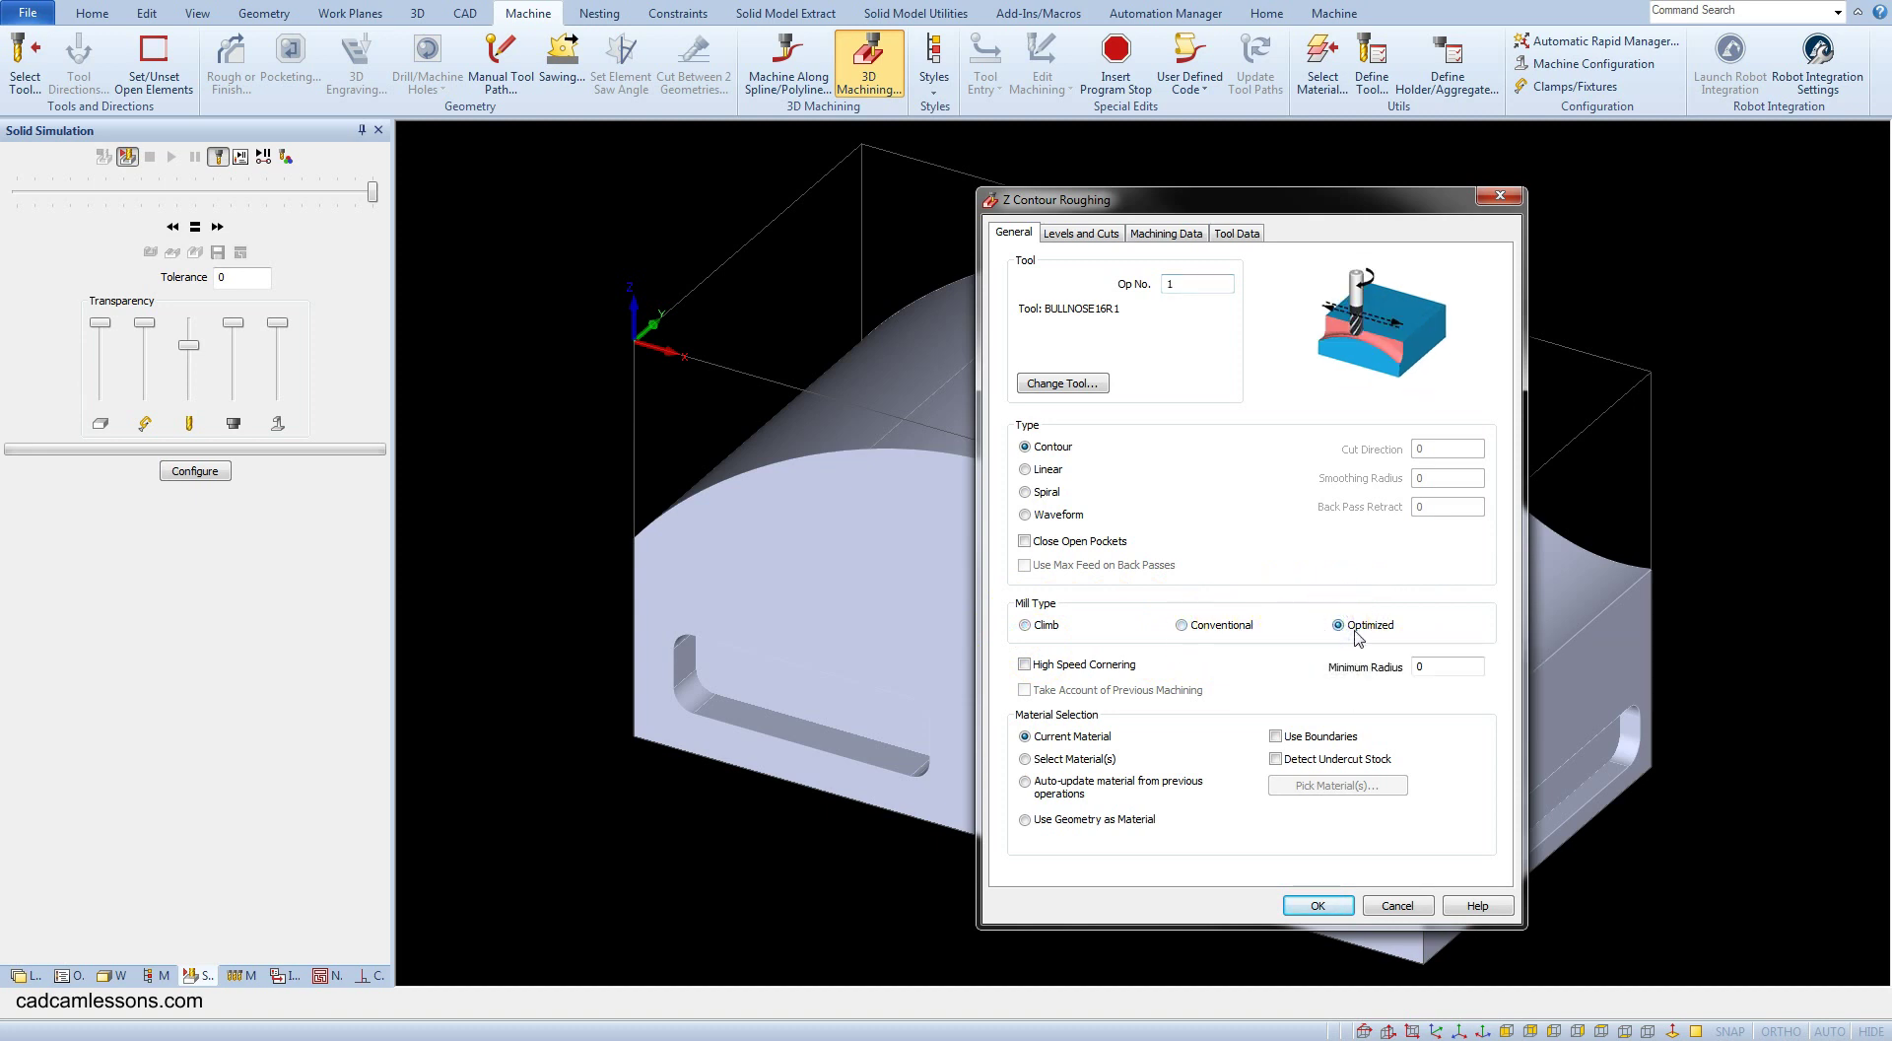
left_click(1098, 731)
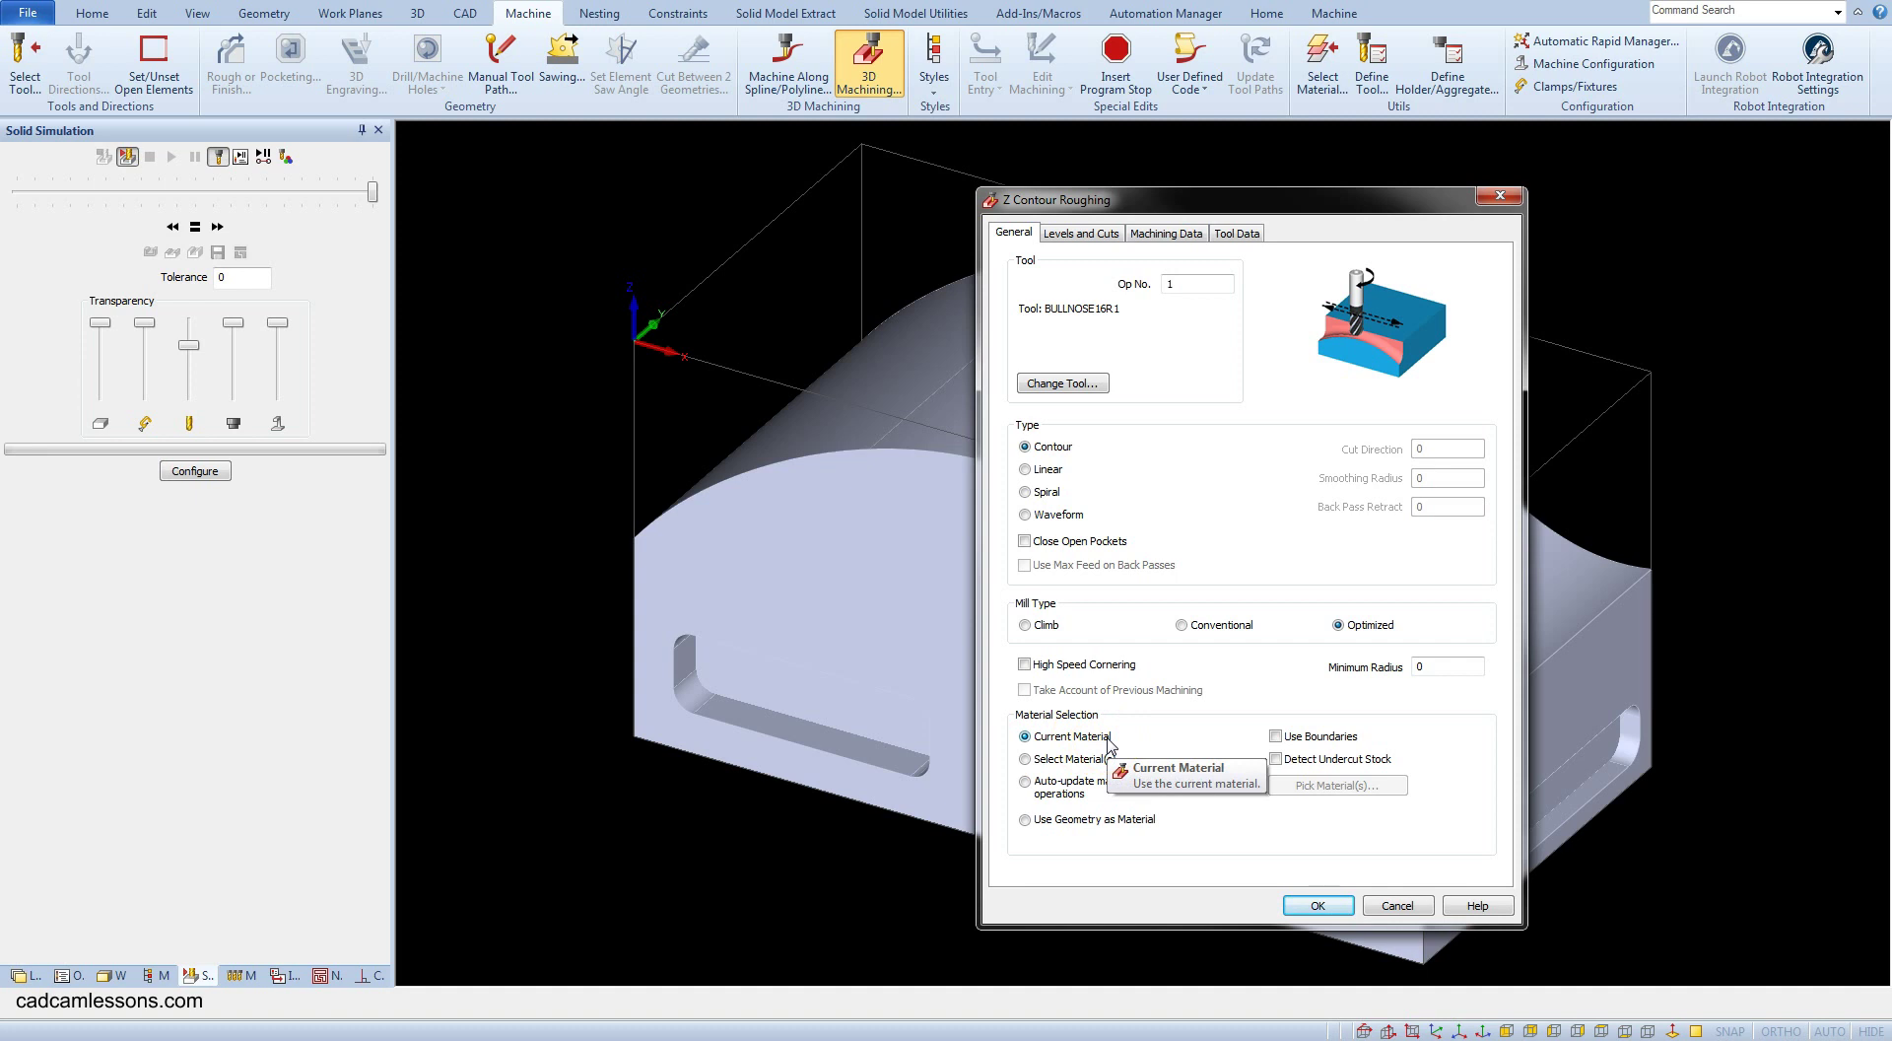
- Set the roughing levels to safe rapid level 25, feed down distance 5 and maximum depth per cut 6
left_click(1064, 233)
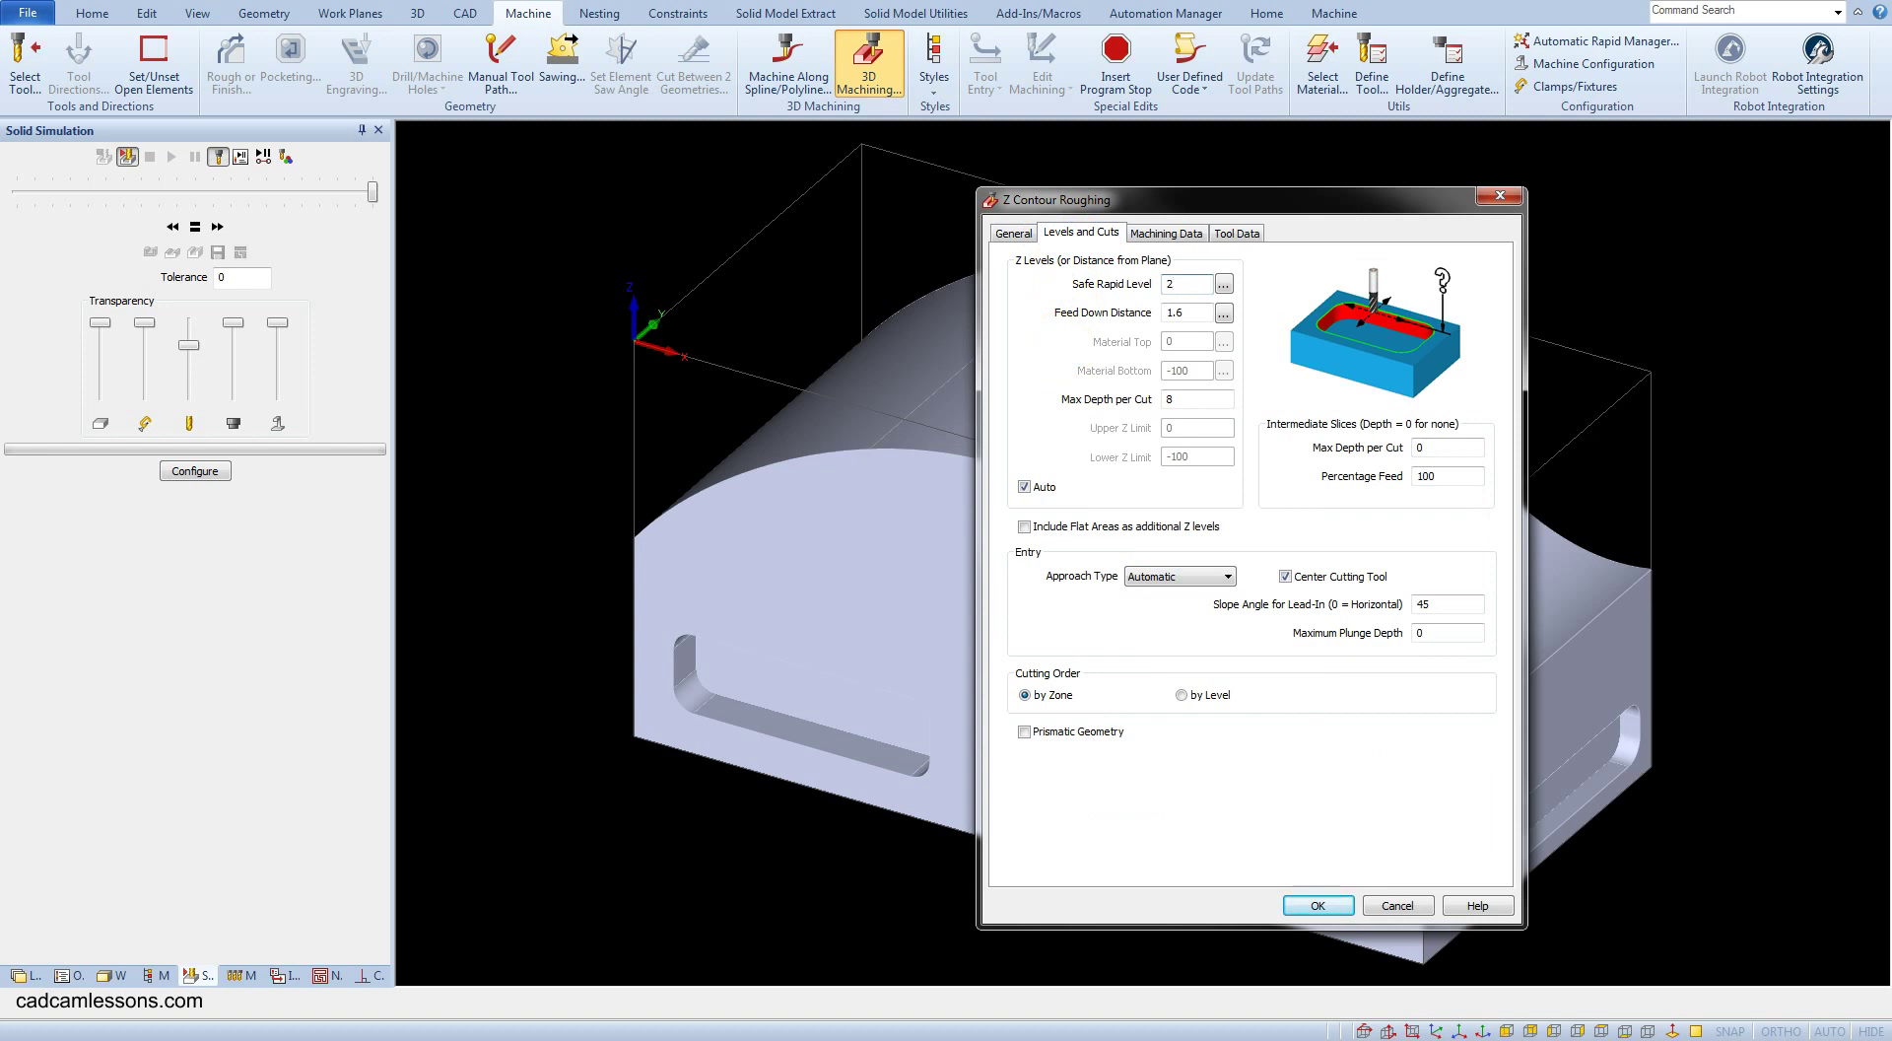
type("25")
left_click(1198, 317)
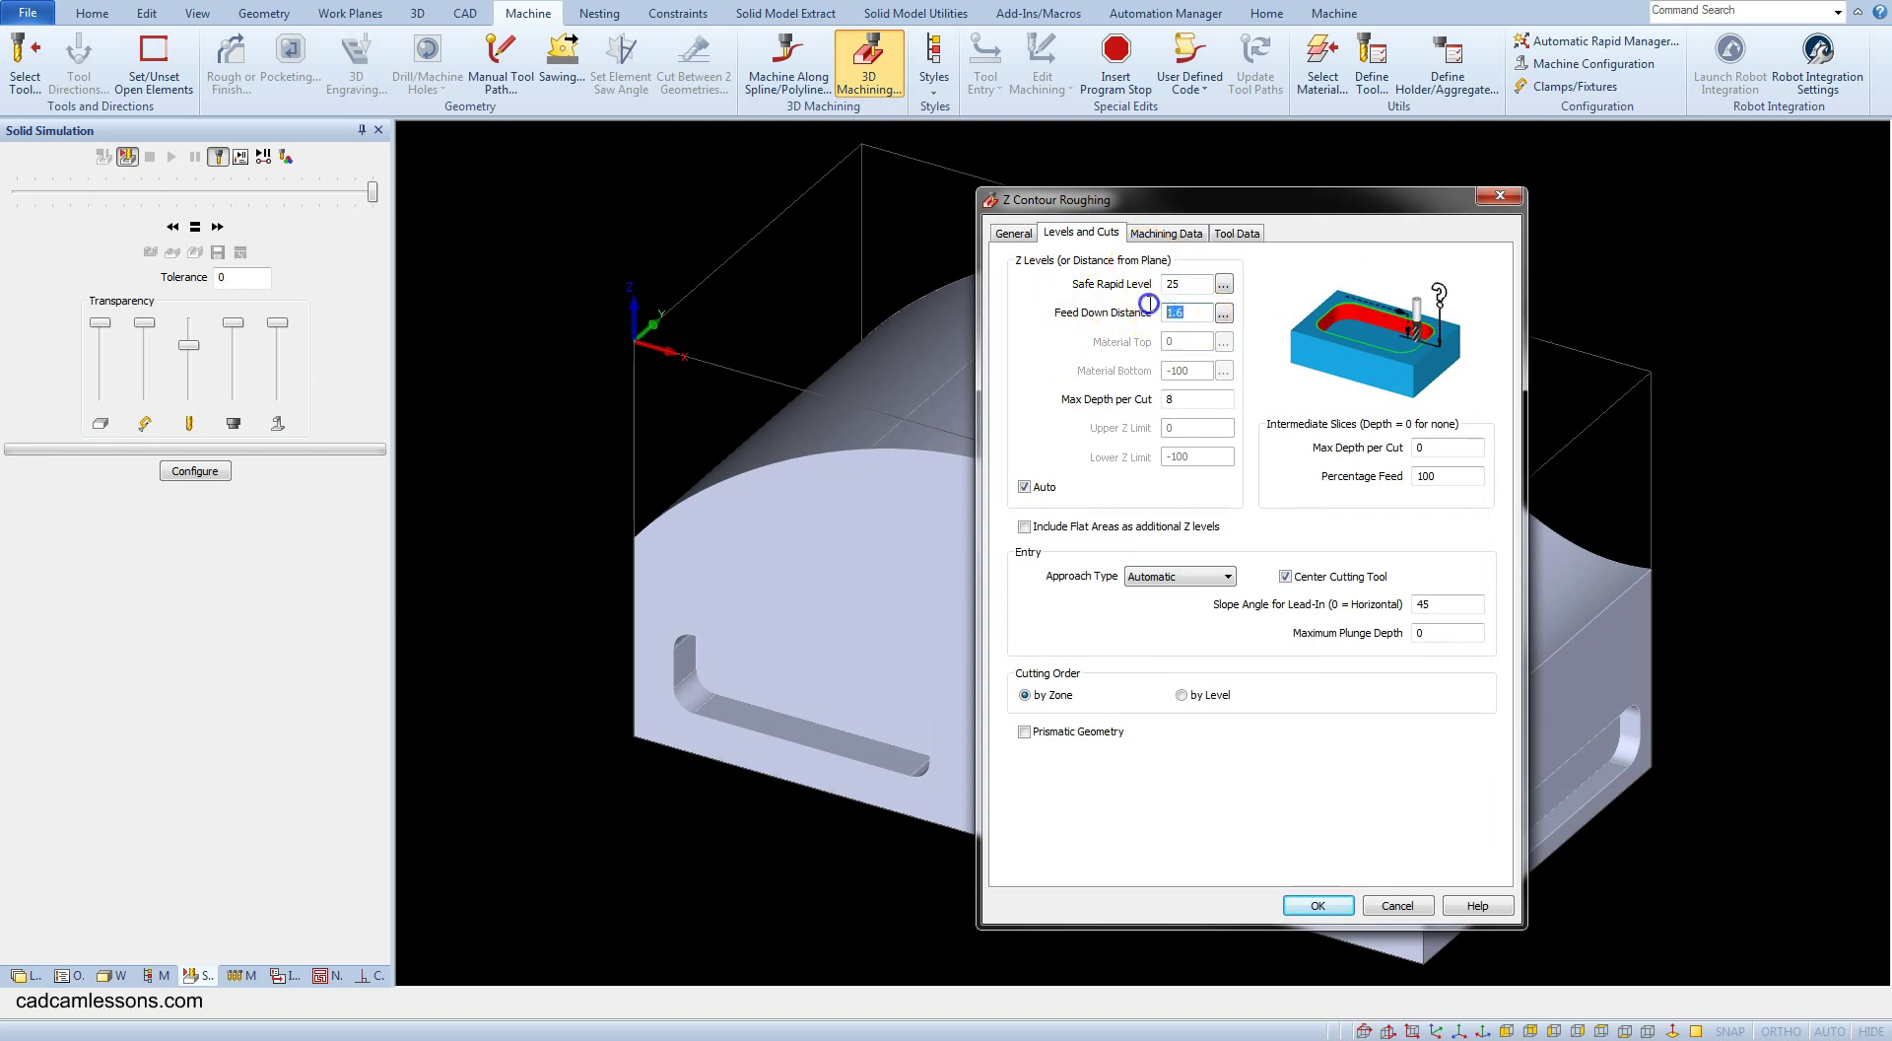
type("5")
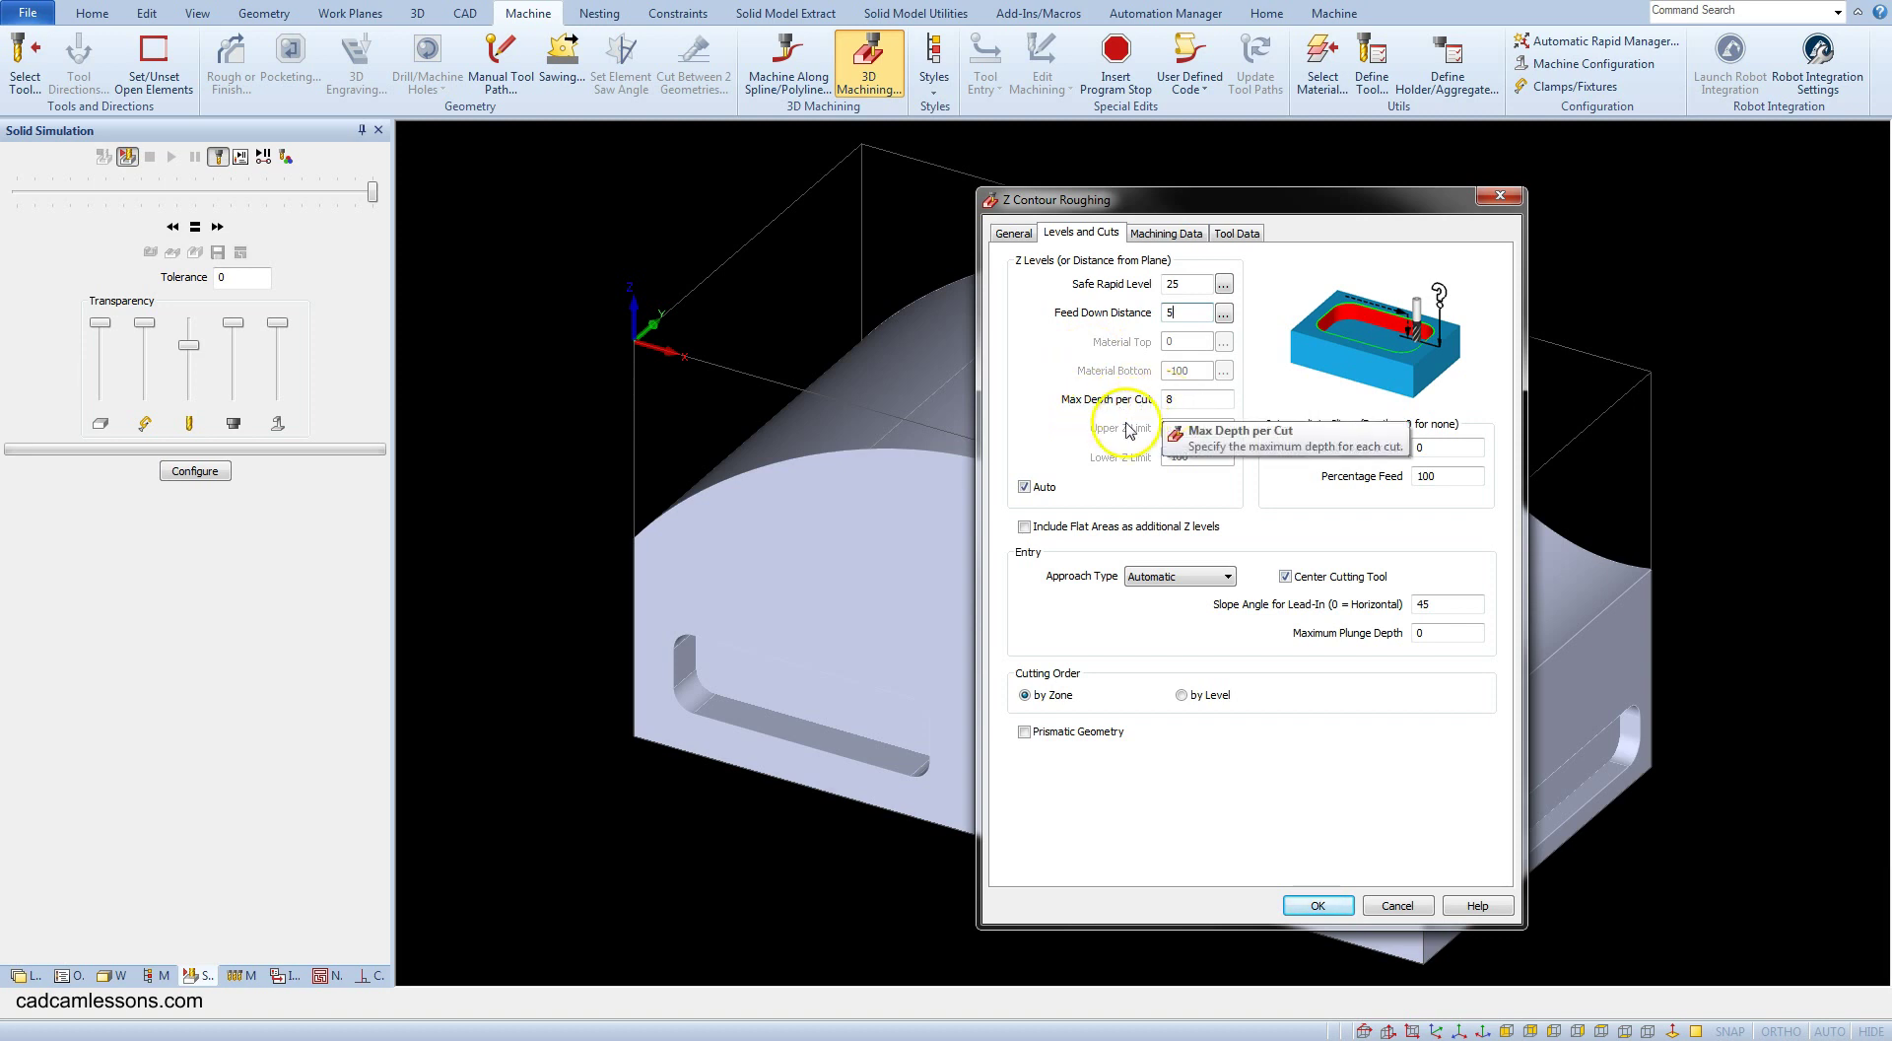
double_click(1175, 404)
type("6")
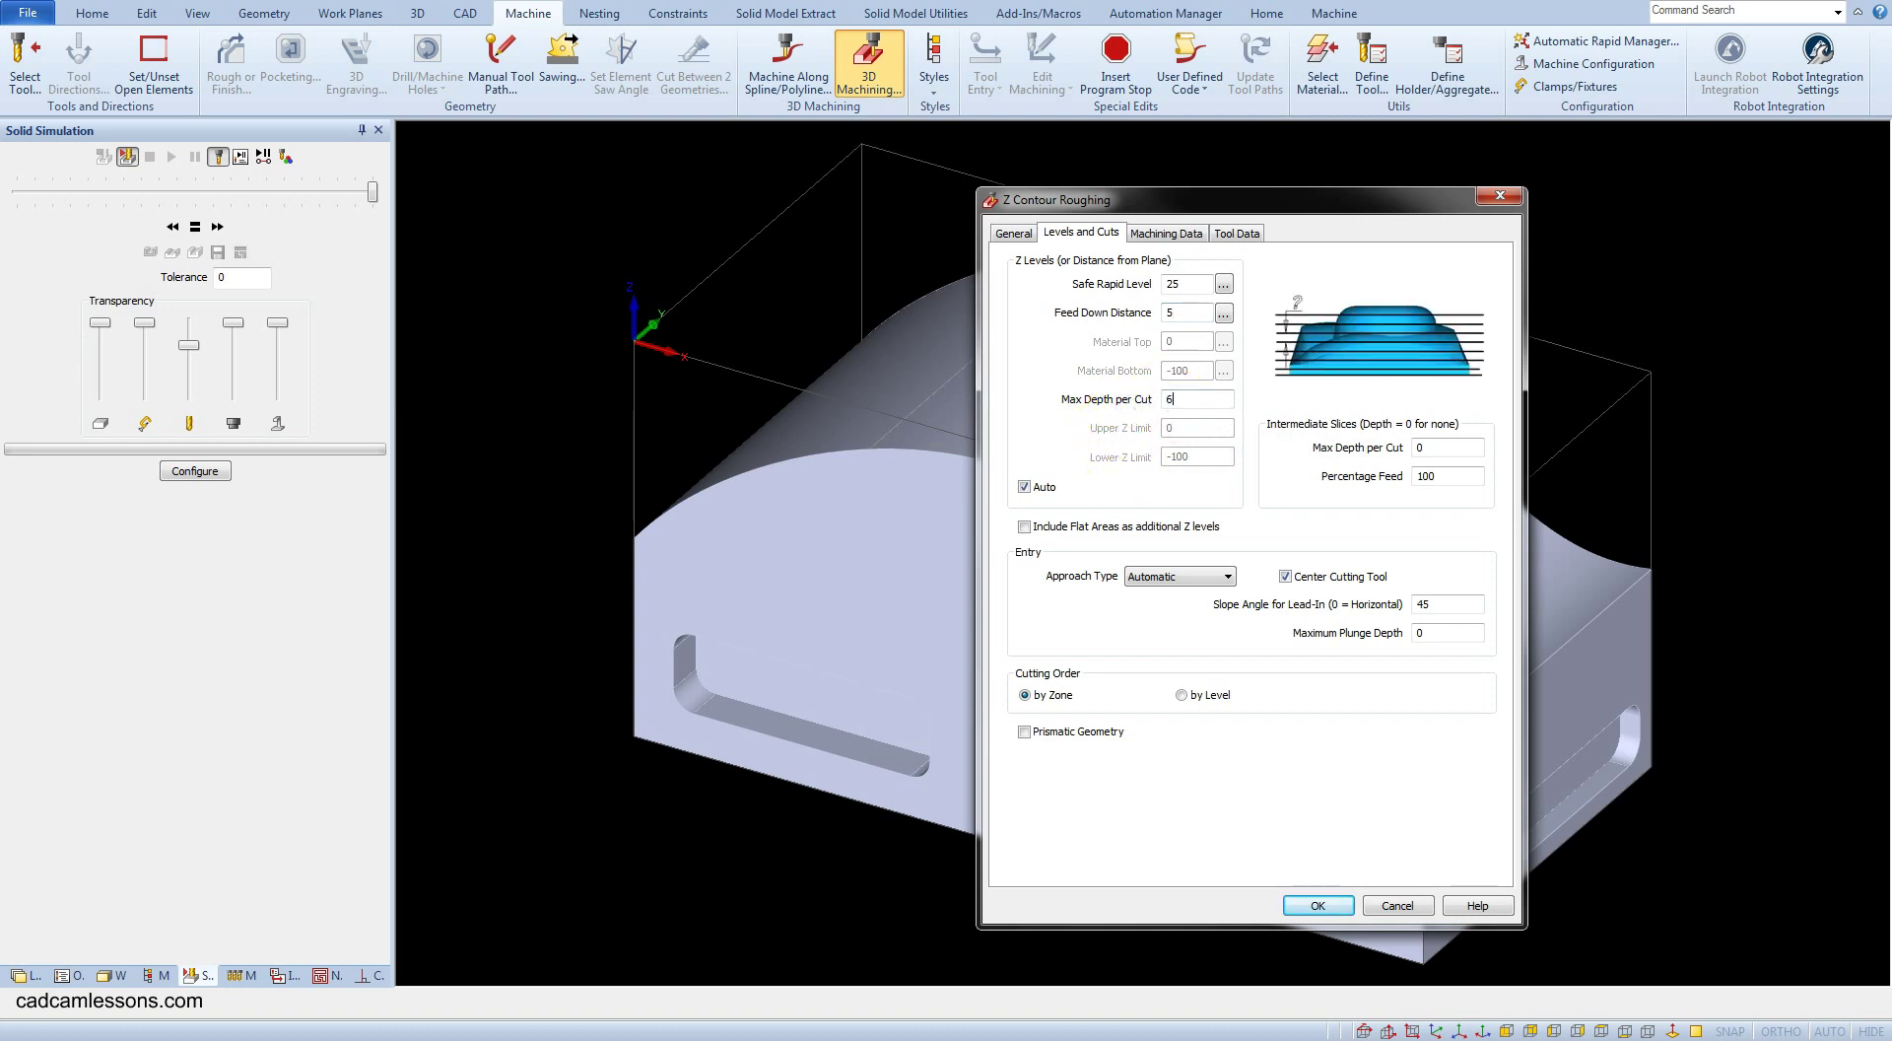
- Turn off the automatic Z limits to see the manual limit values, and turn them back on
left_click(1023, 485)
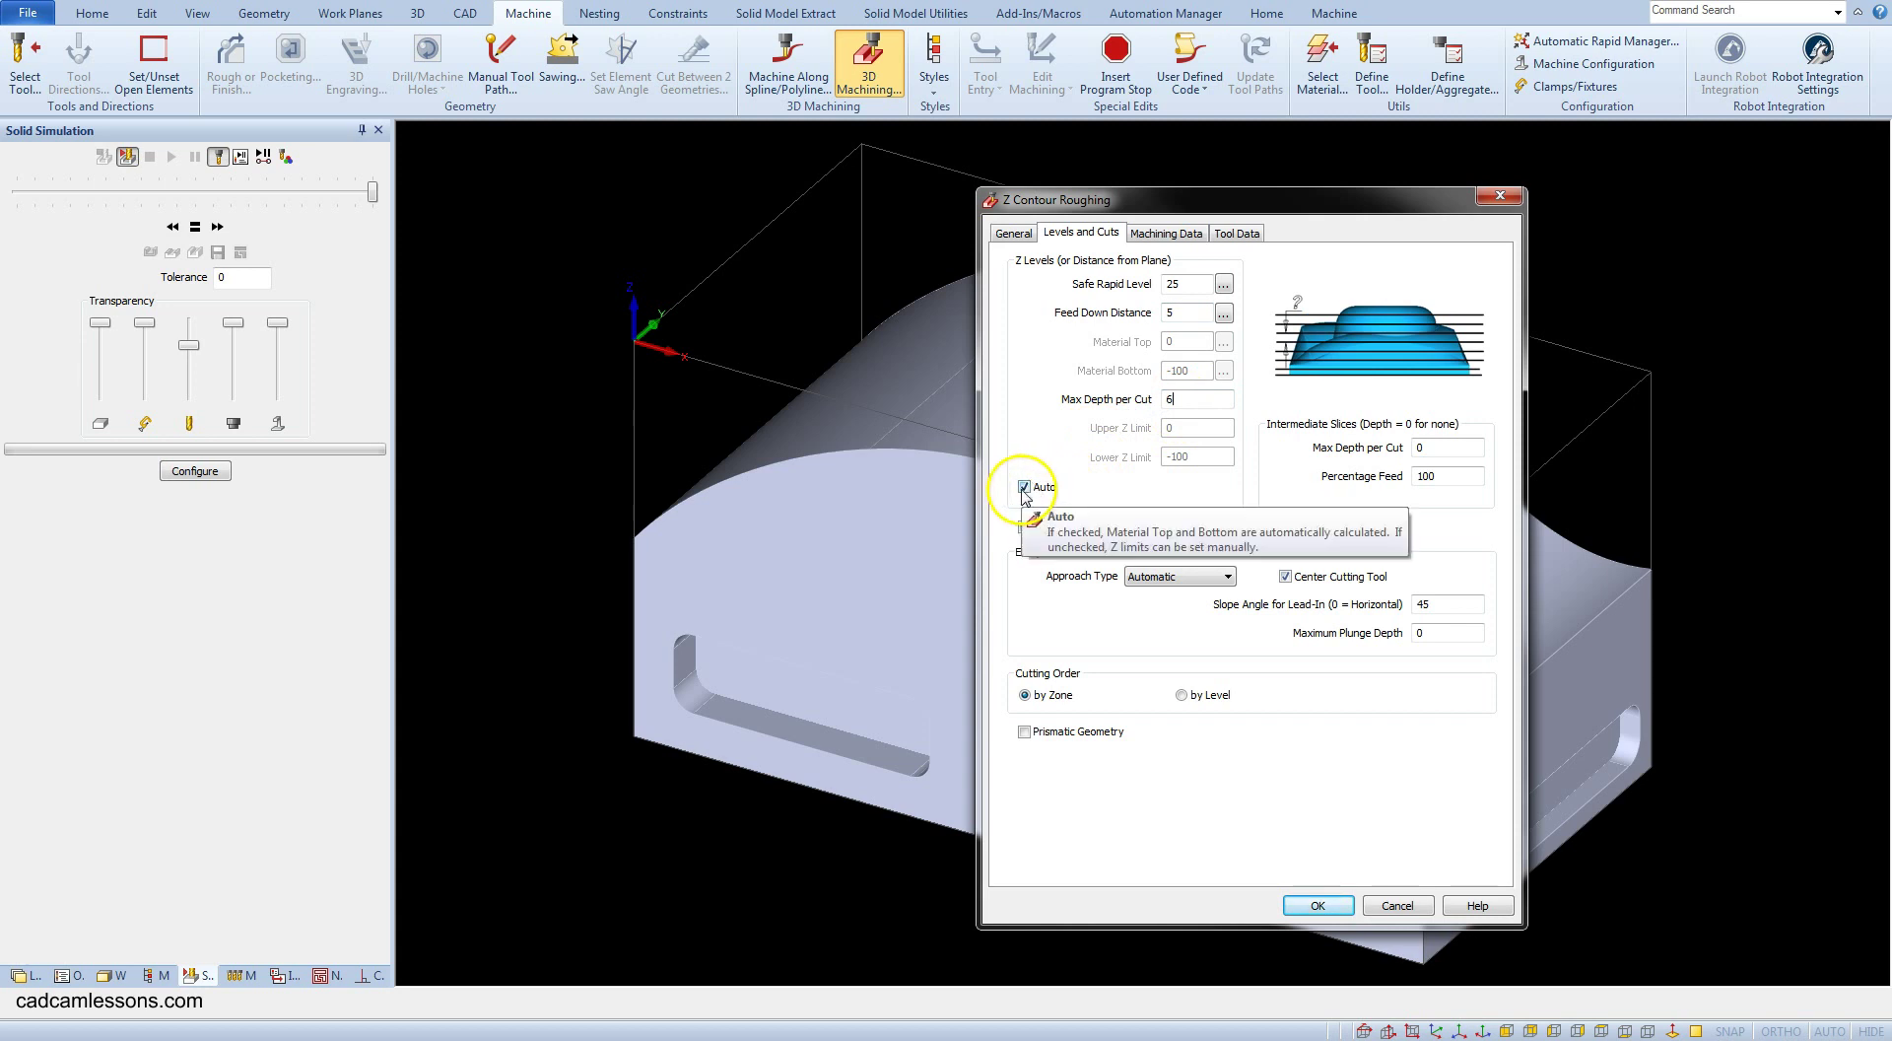
left_click(1024, 487)
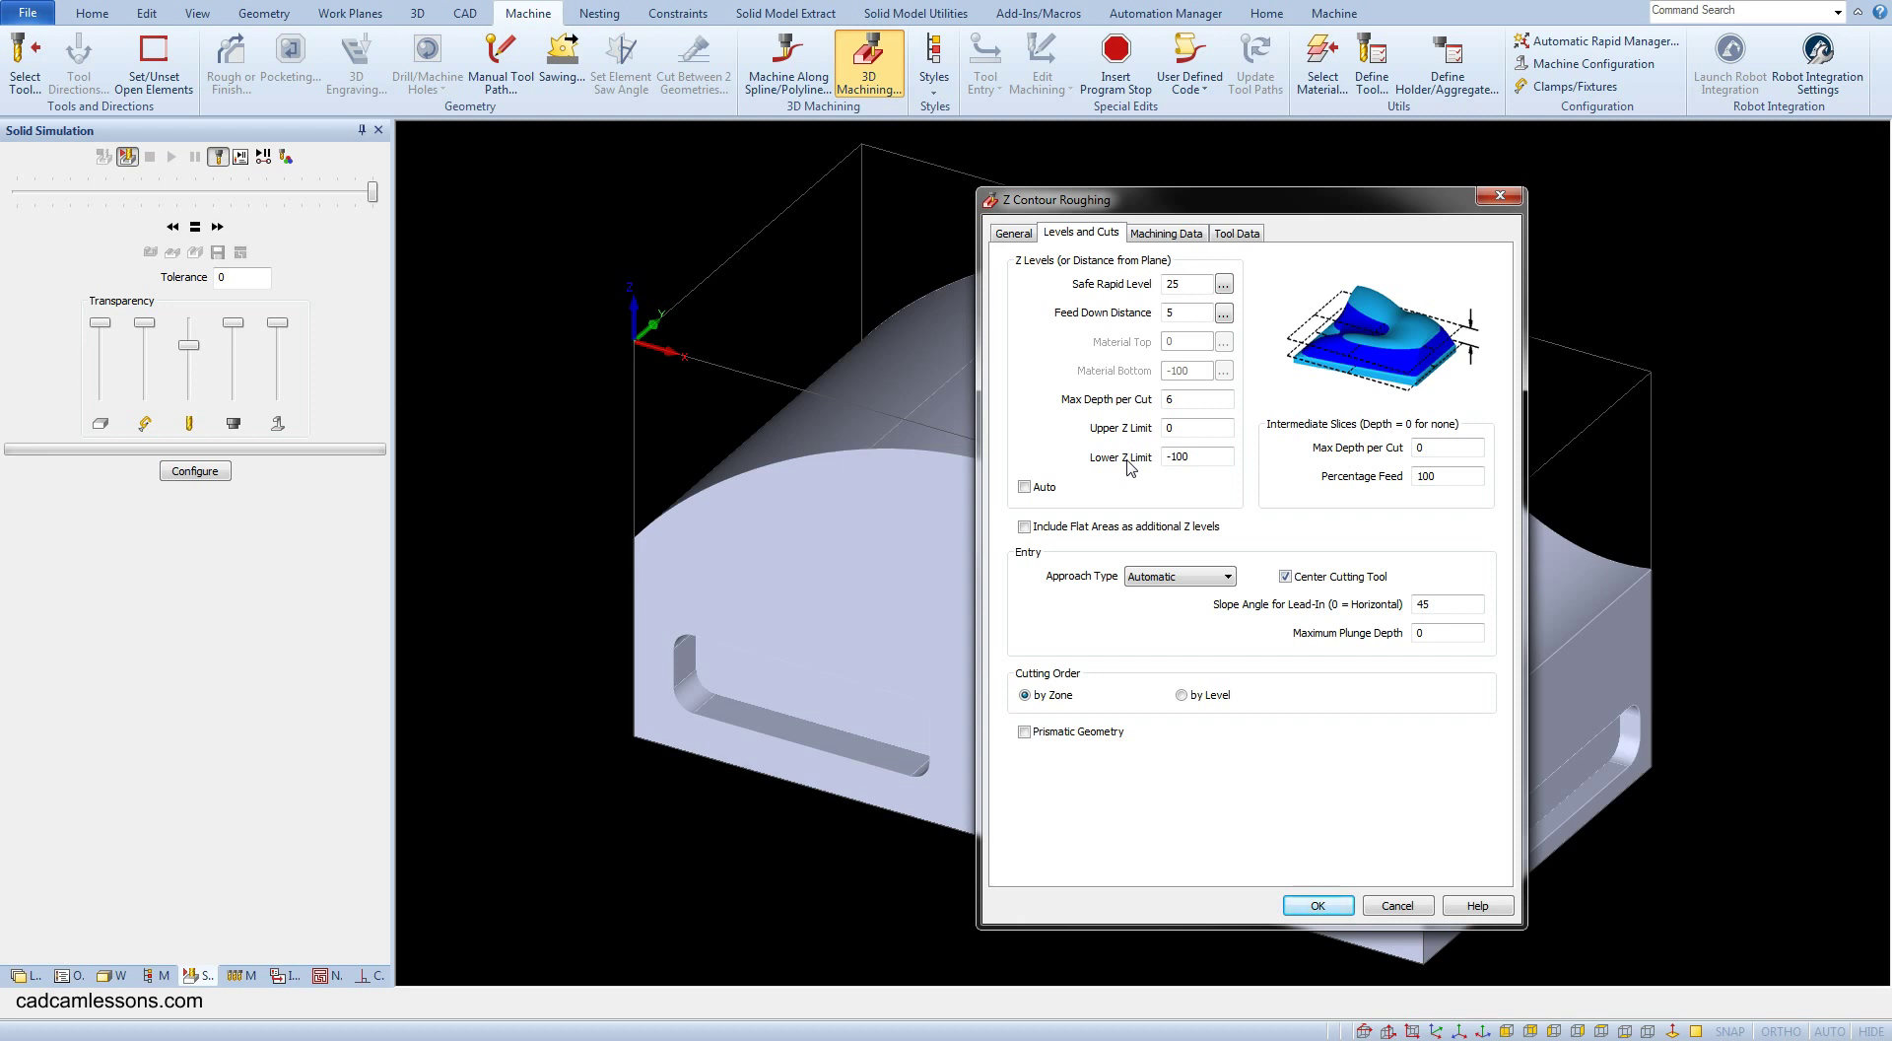
left_click(1028, 485)
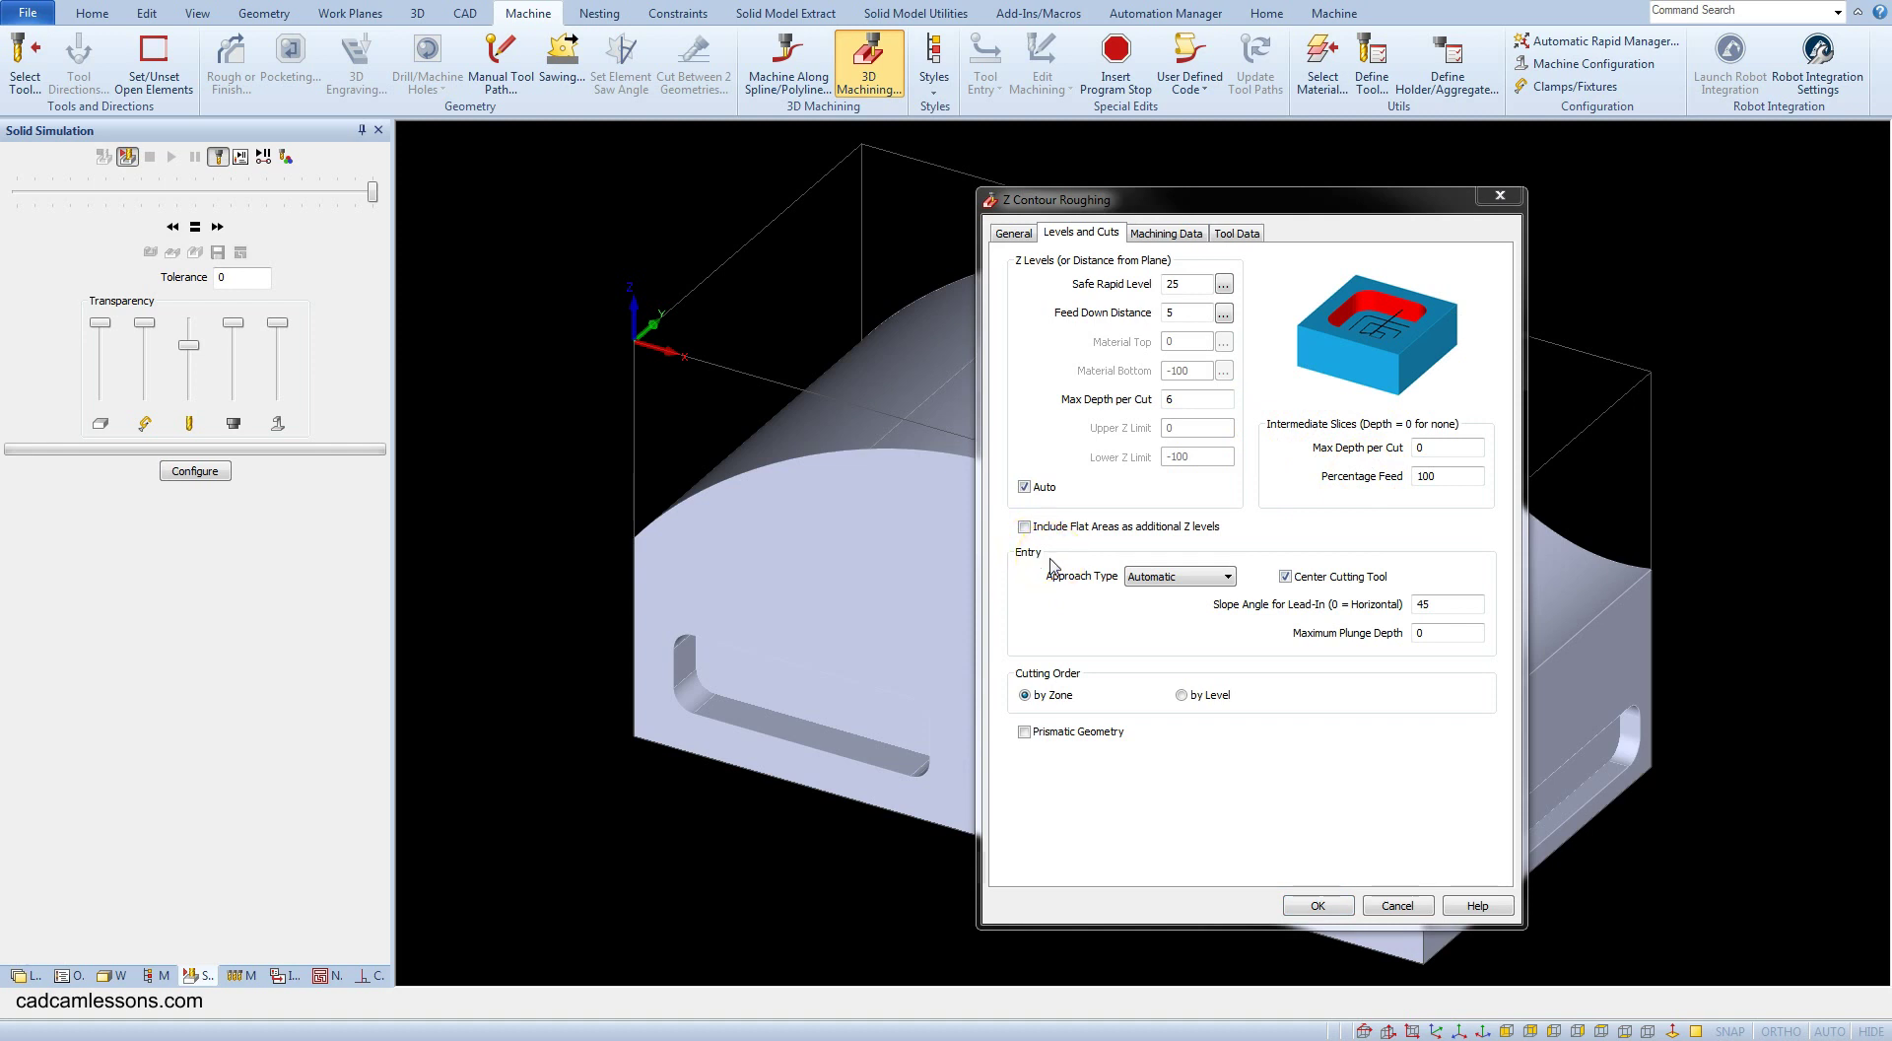
- Review the entry approach types, keeping Automatic, and check the center cutting and lead-in slope angle settings
left_click(1183, 576)
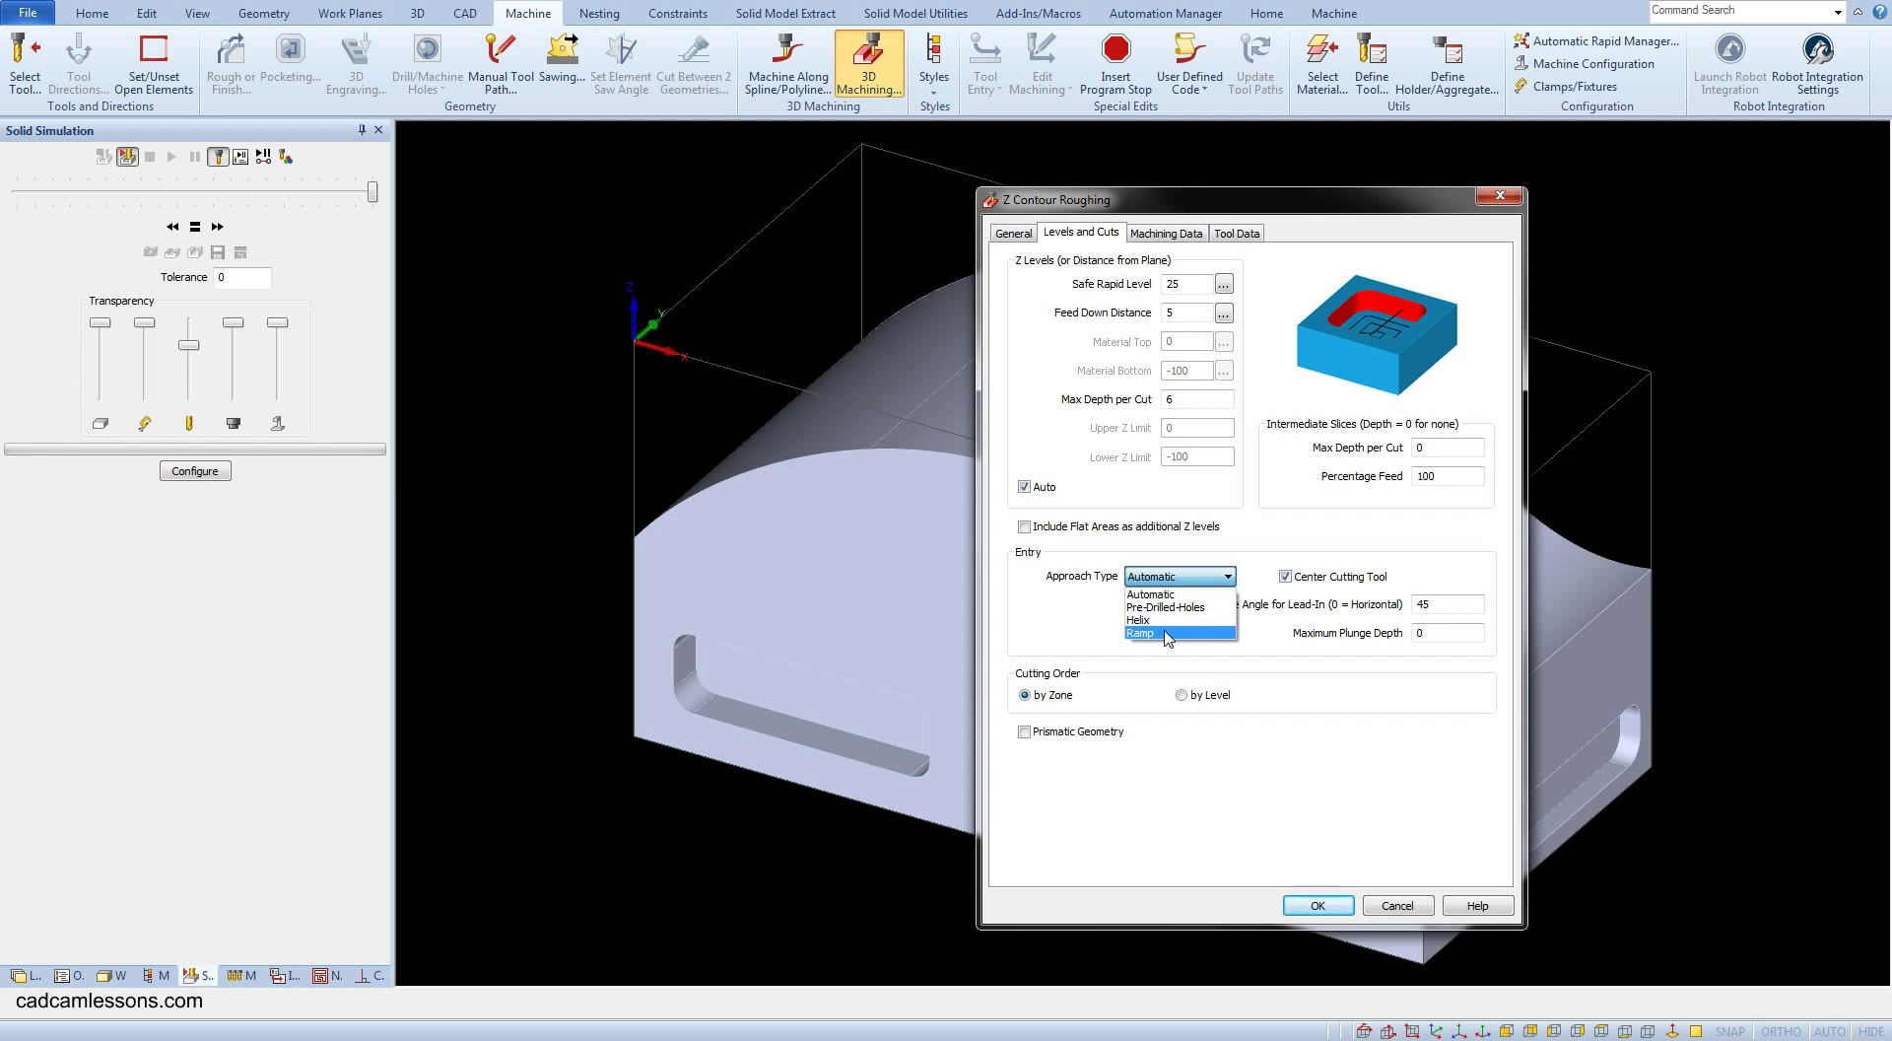
left_click(1169, 595)
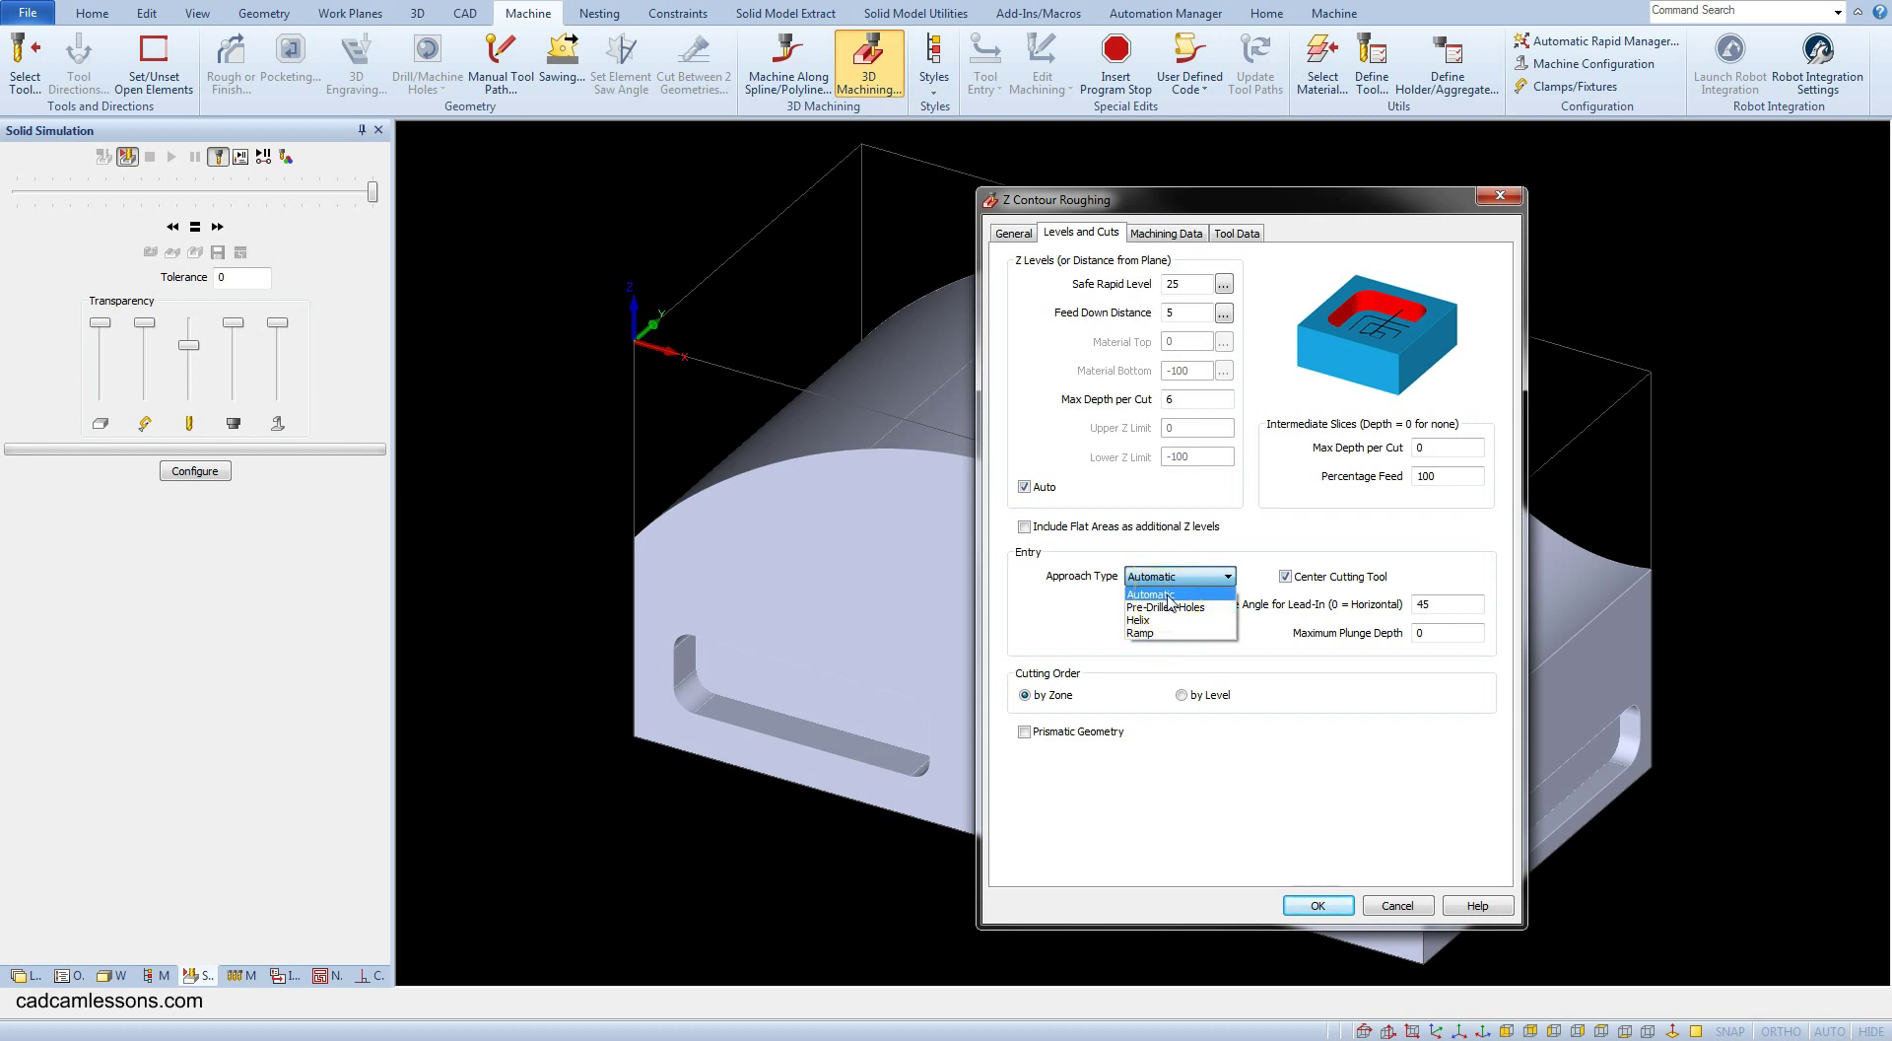
left_click(1169, 595)
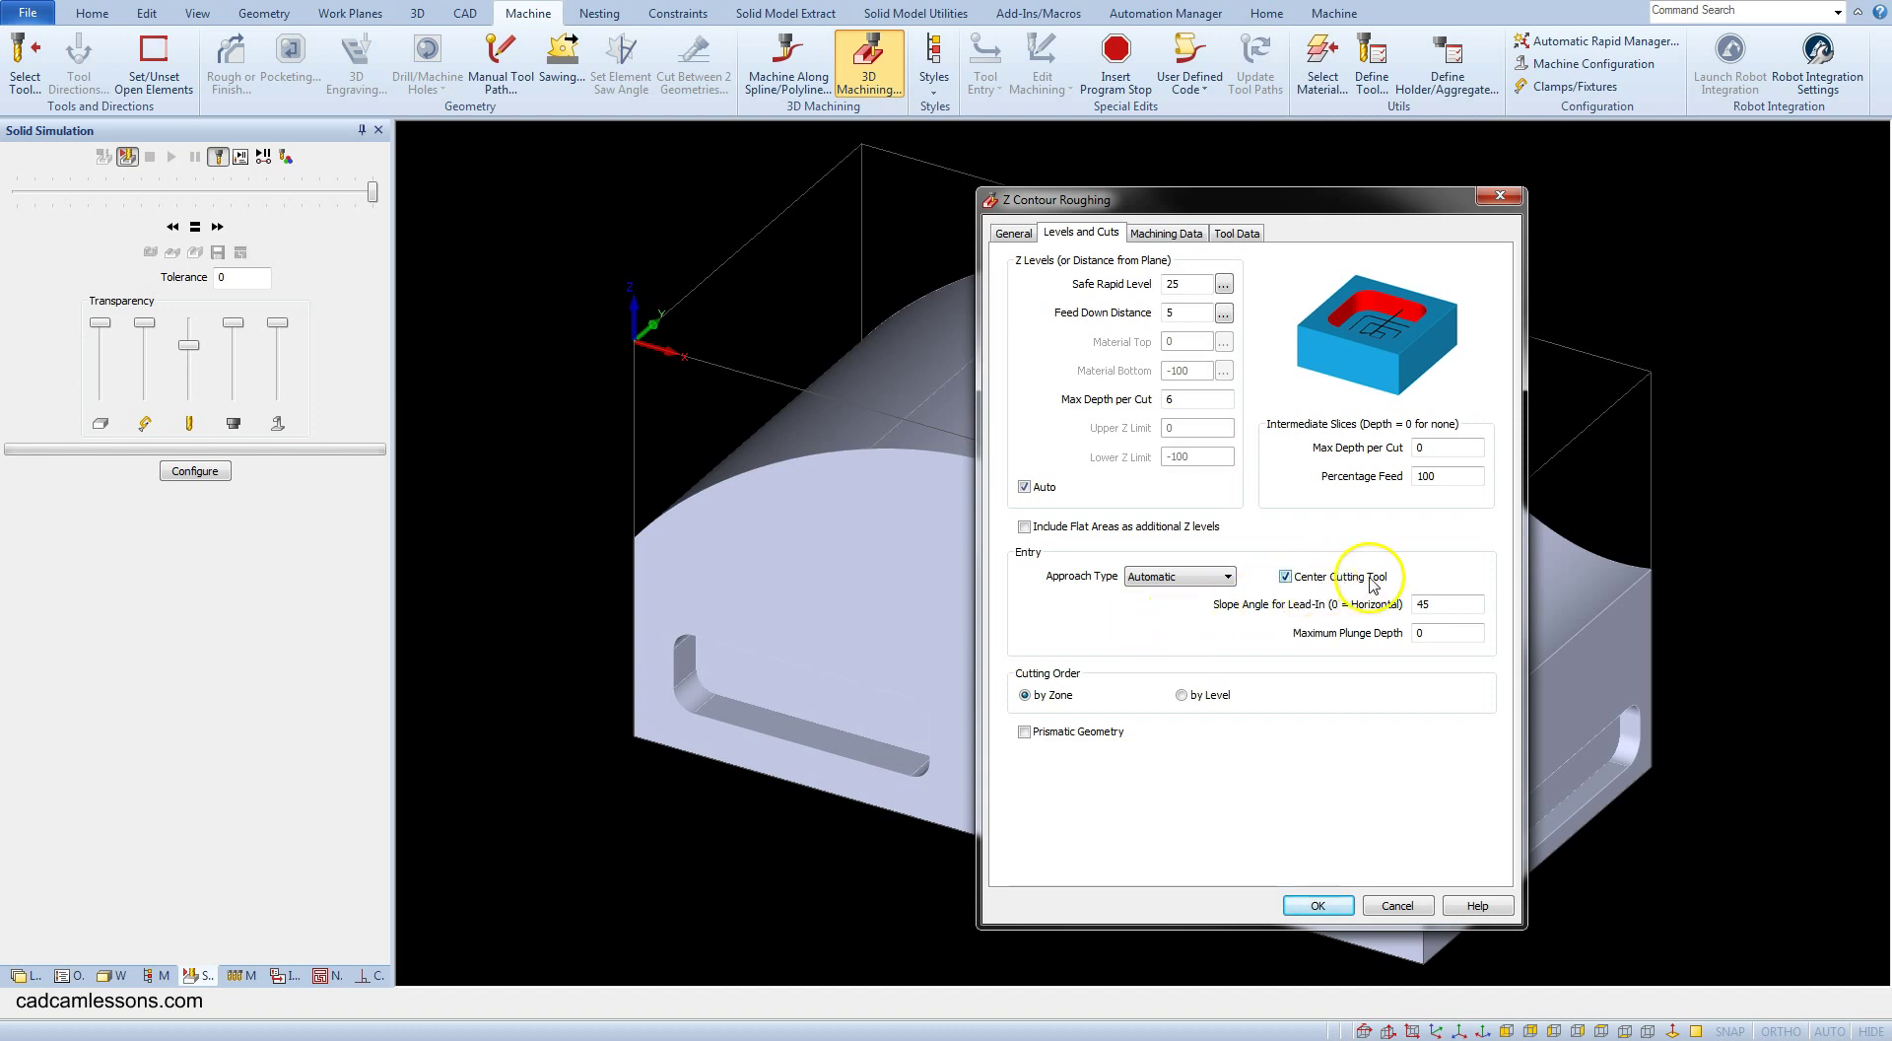
mouse_move(1326, 582)
left_click(1443, 603)
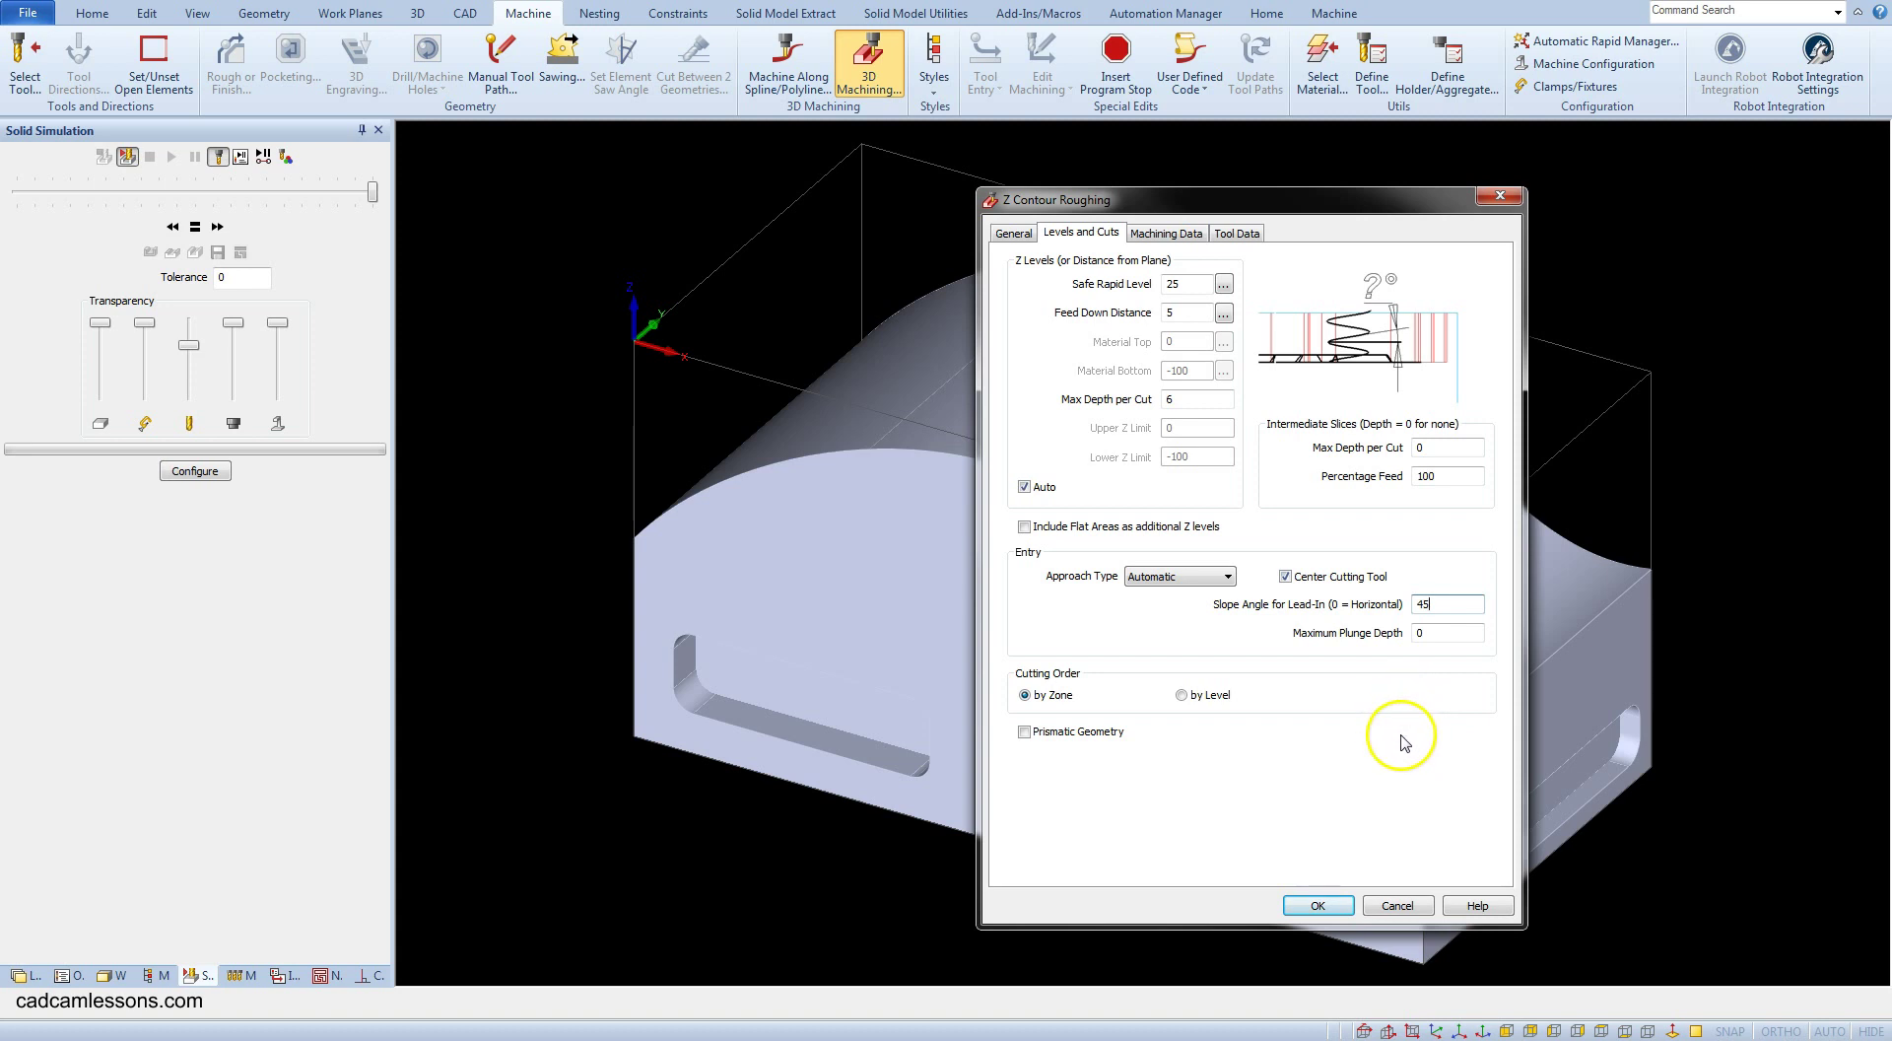
- Set both the XY and Z stock to be left to 0.2 in the machining data
left_click(1151, 235)
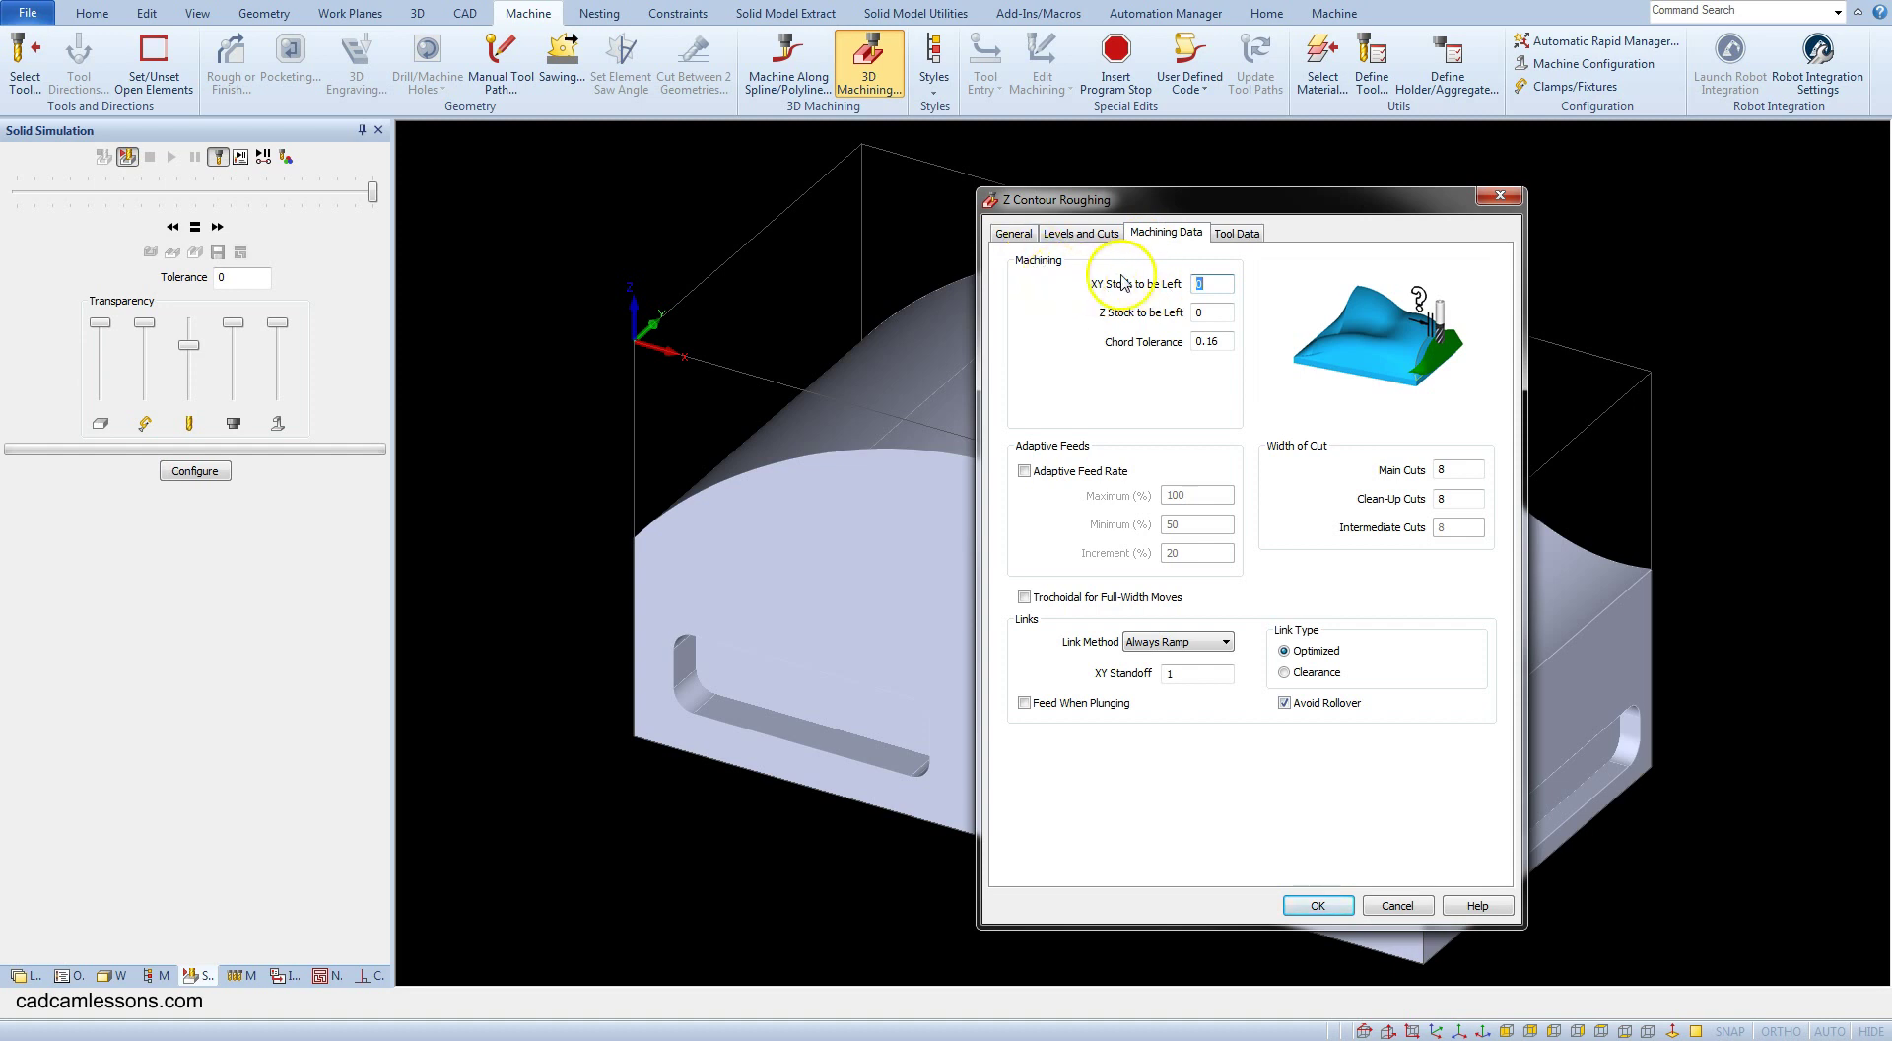
left_click(1212, 283)
type(".2")
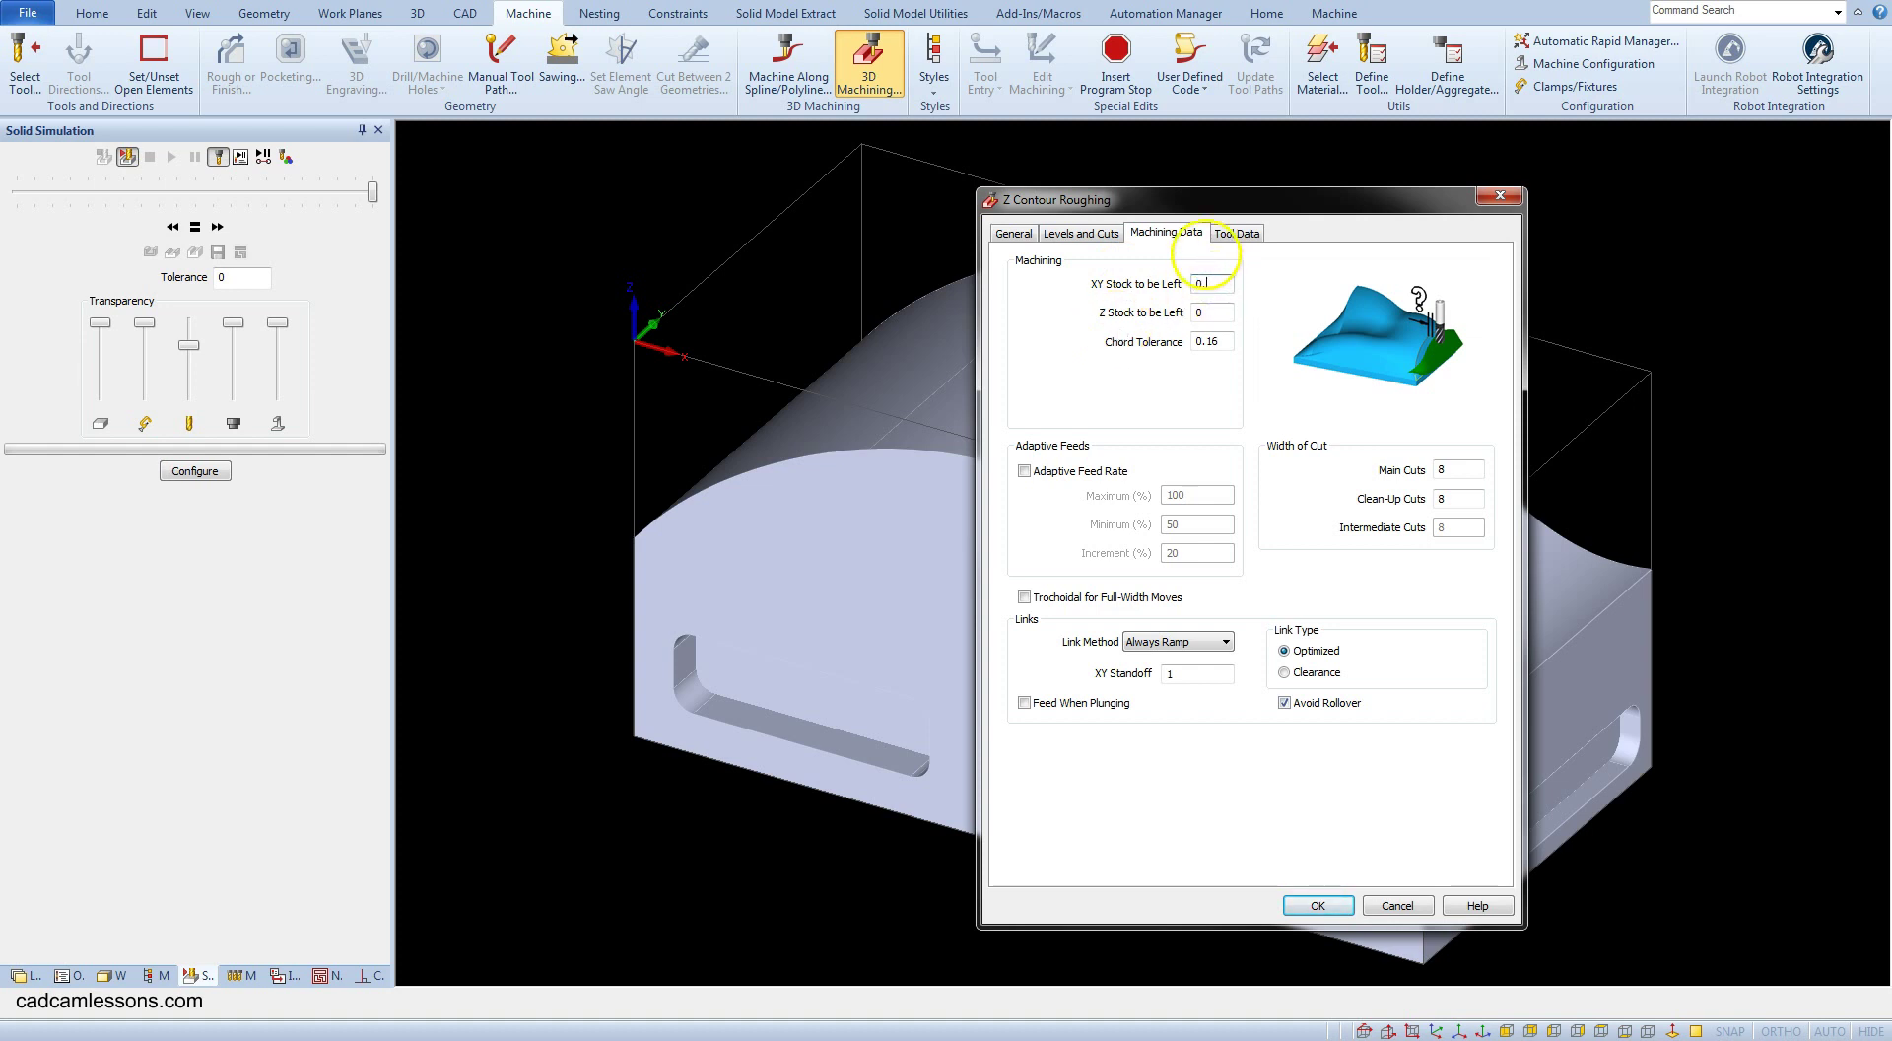
left_click(1207, 312)
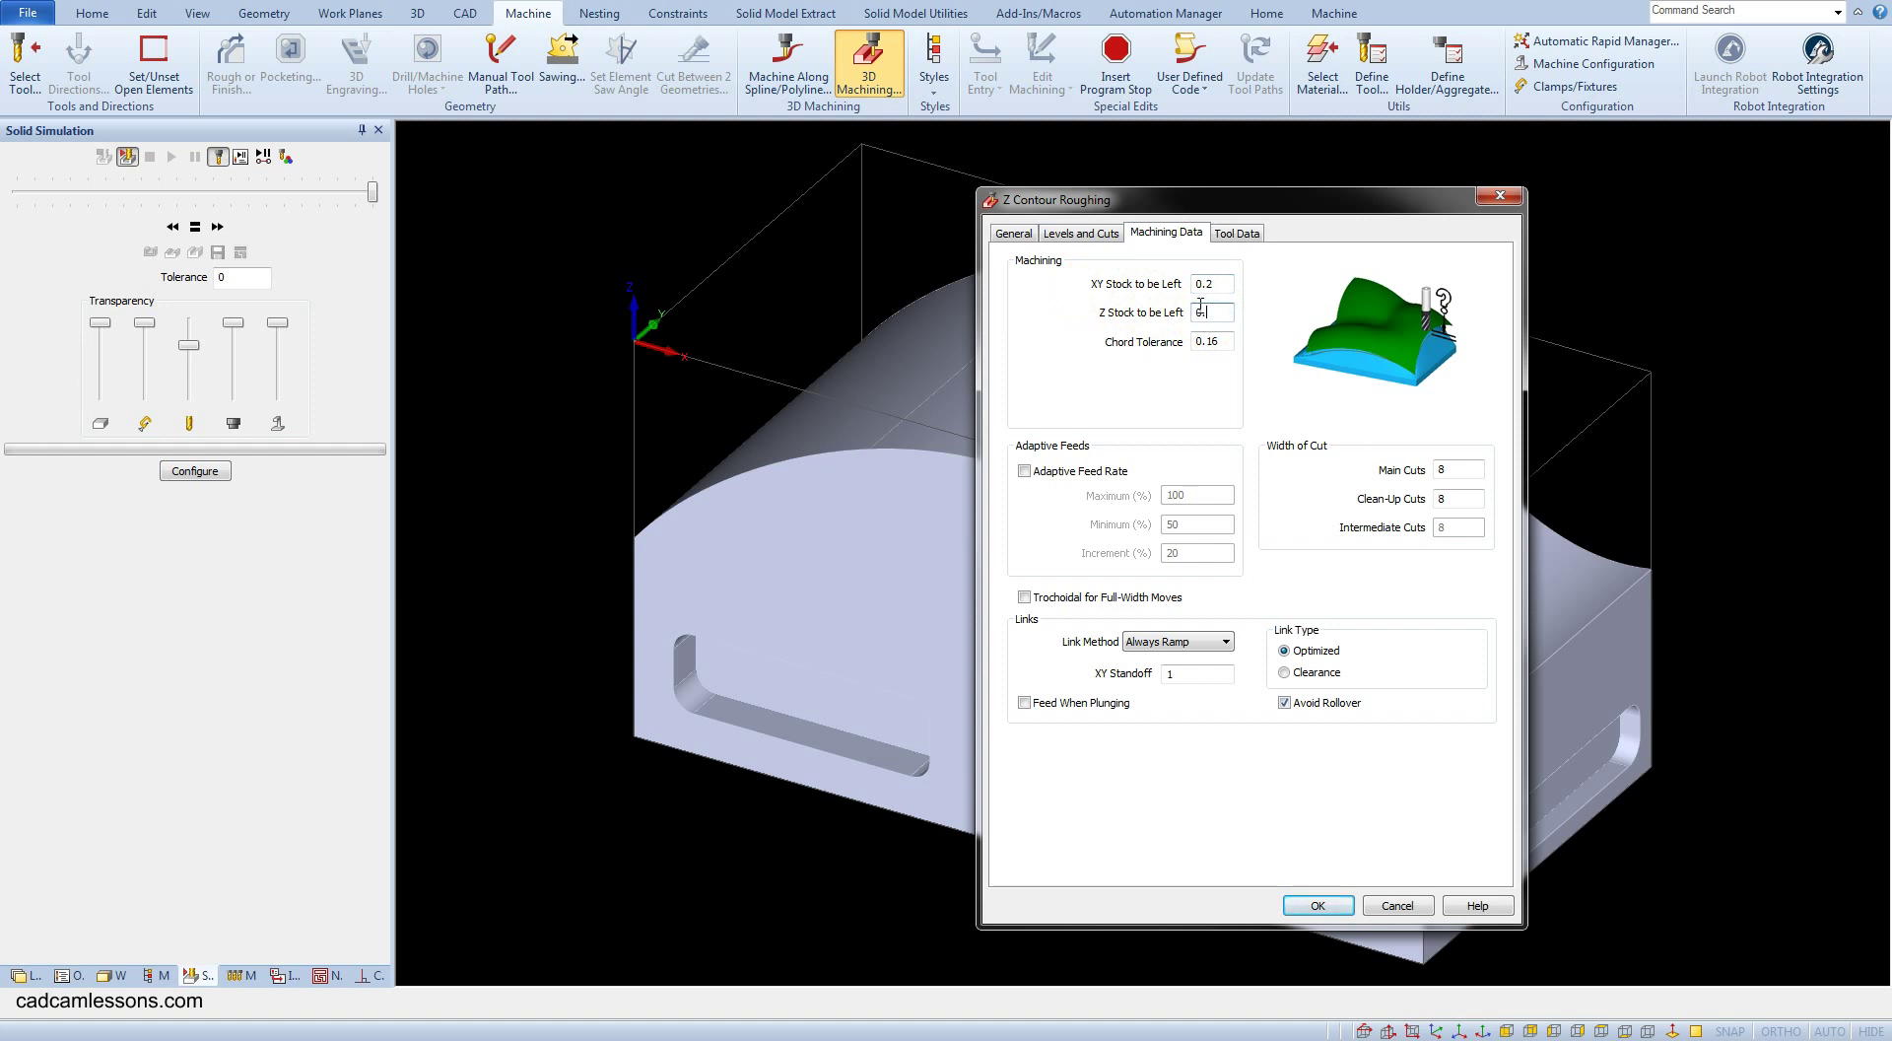
type(".2")
left_click(1203, 309)
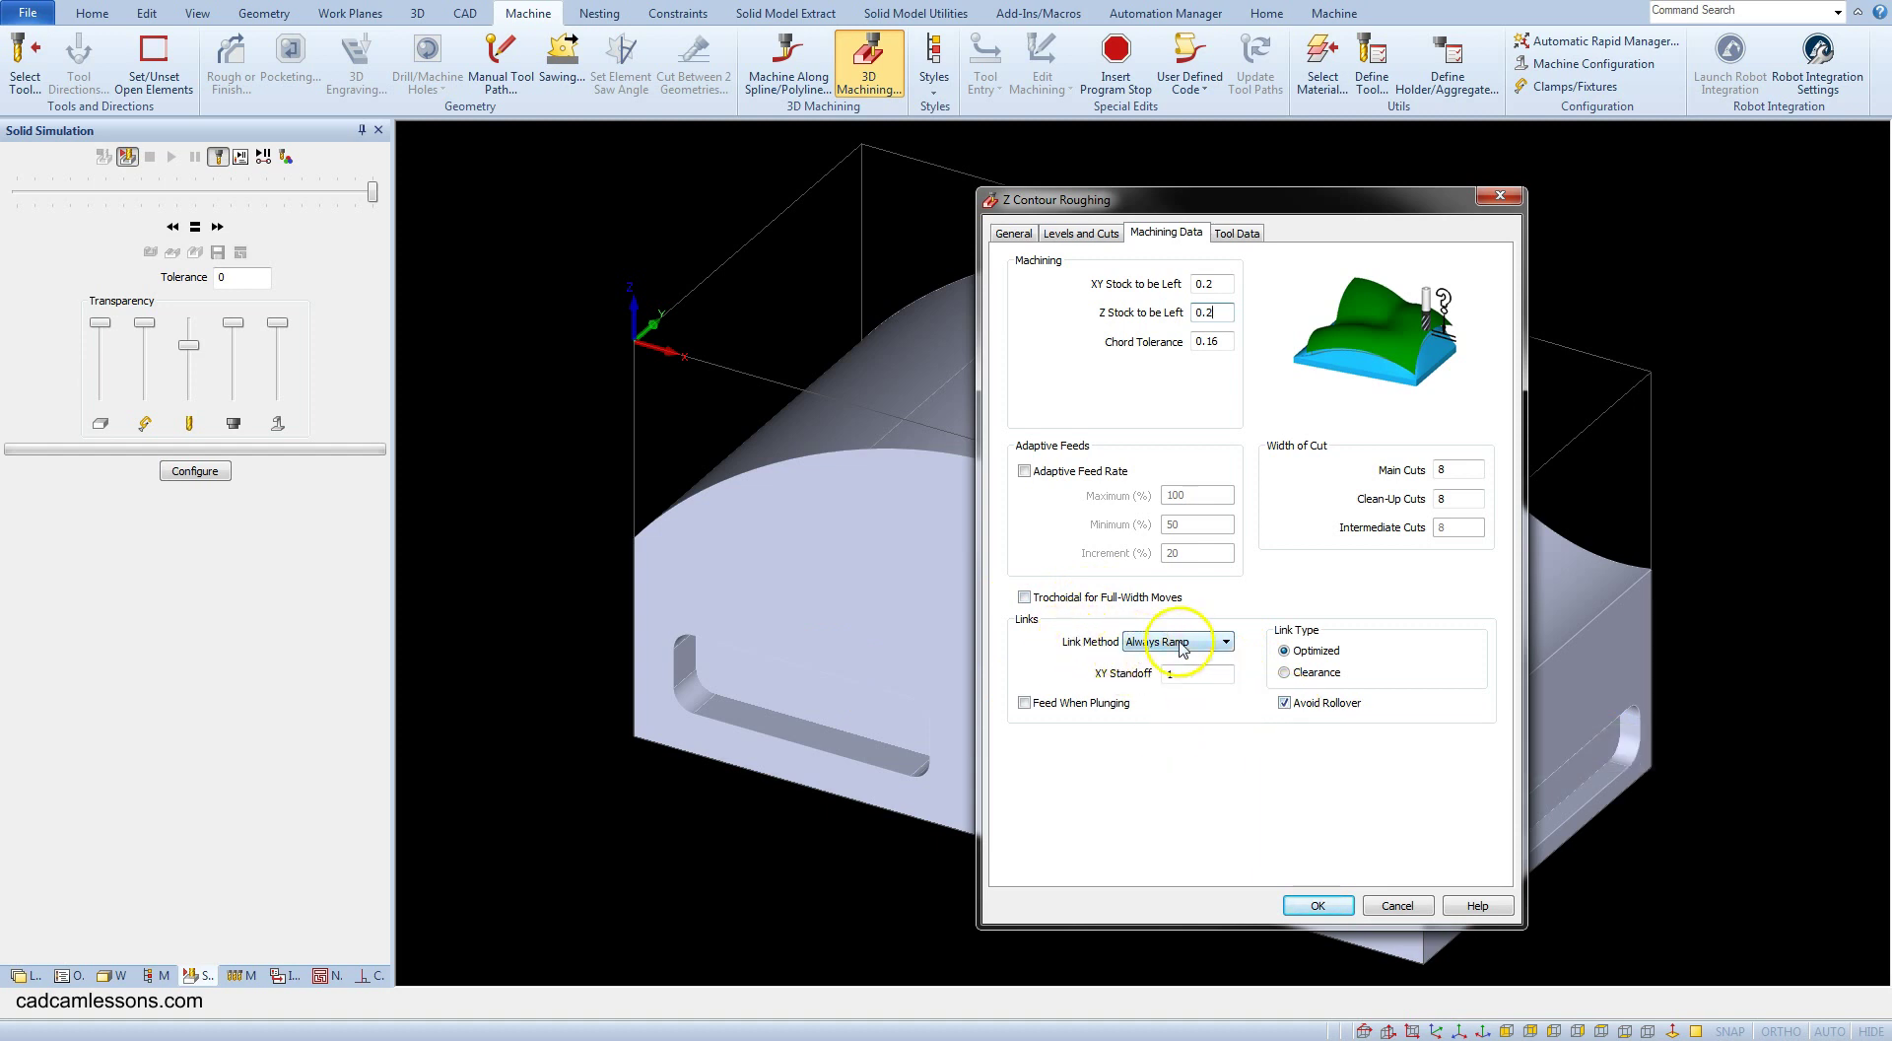
- Review the link methods, keeping Always Ramp, and check the tool data for the roughing operation
left_click(1219, 643)
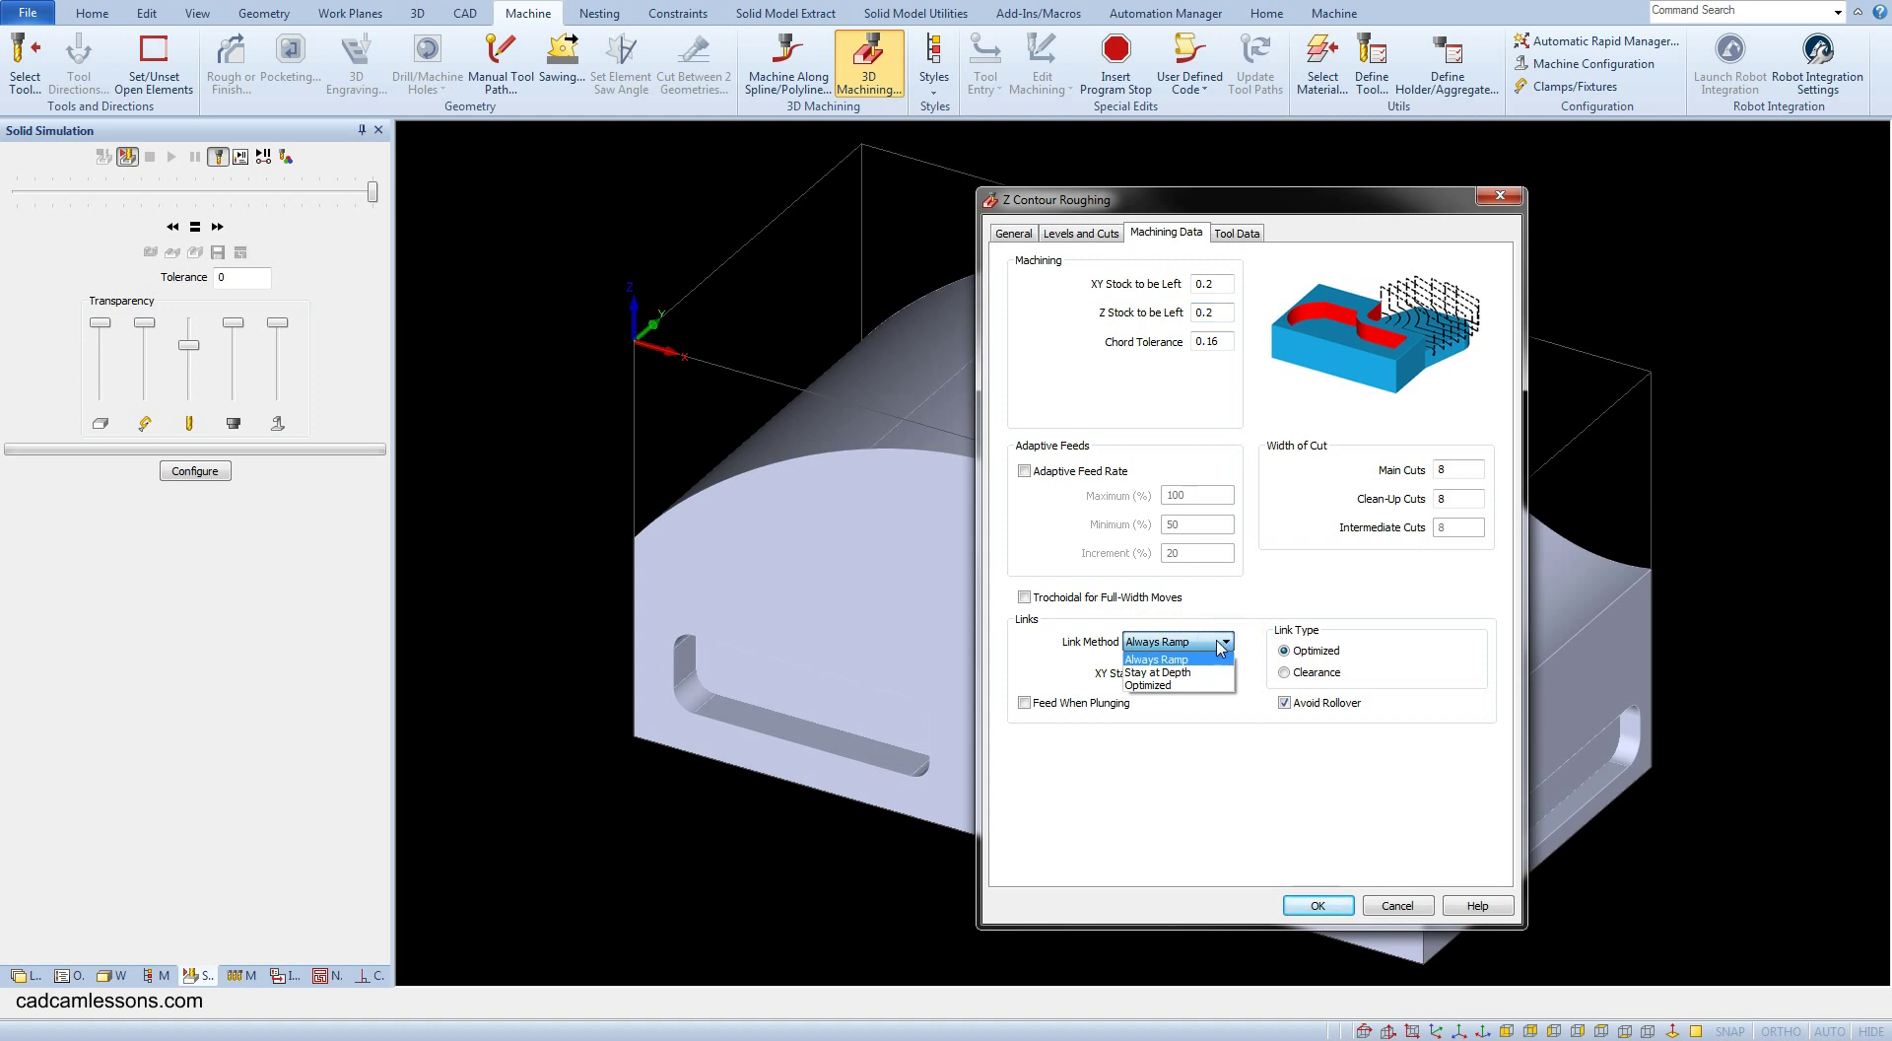
left_click(1220, 646)
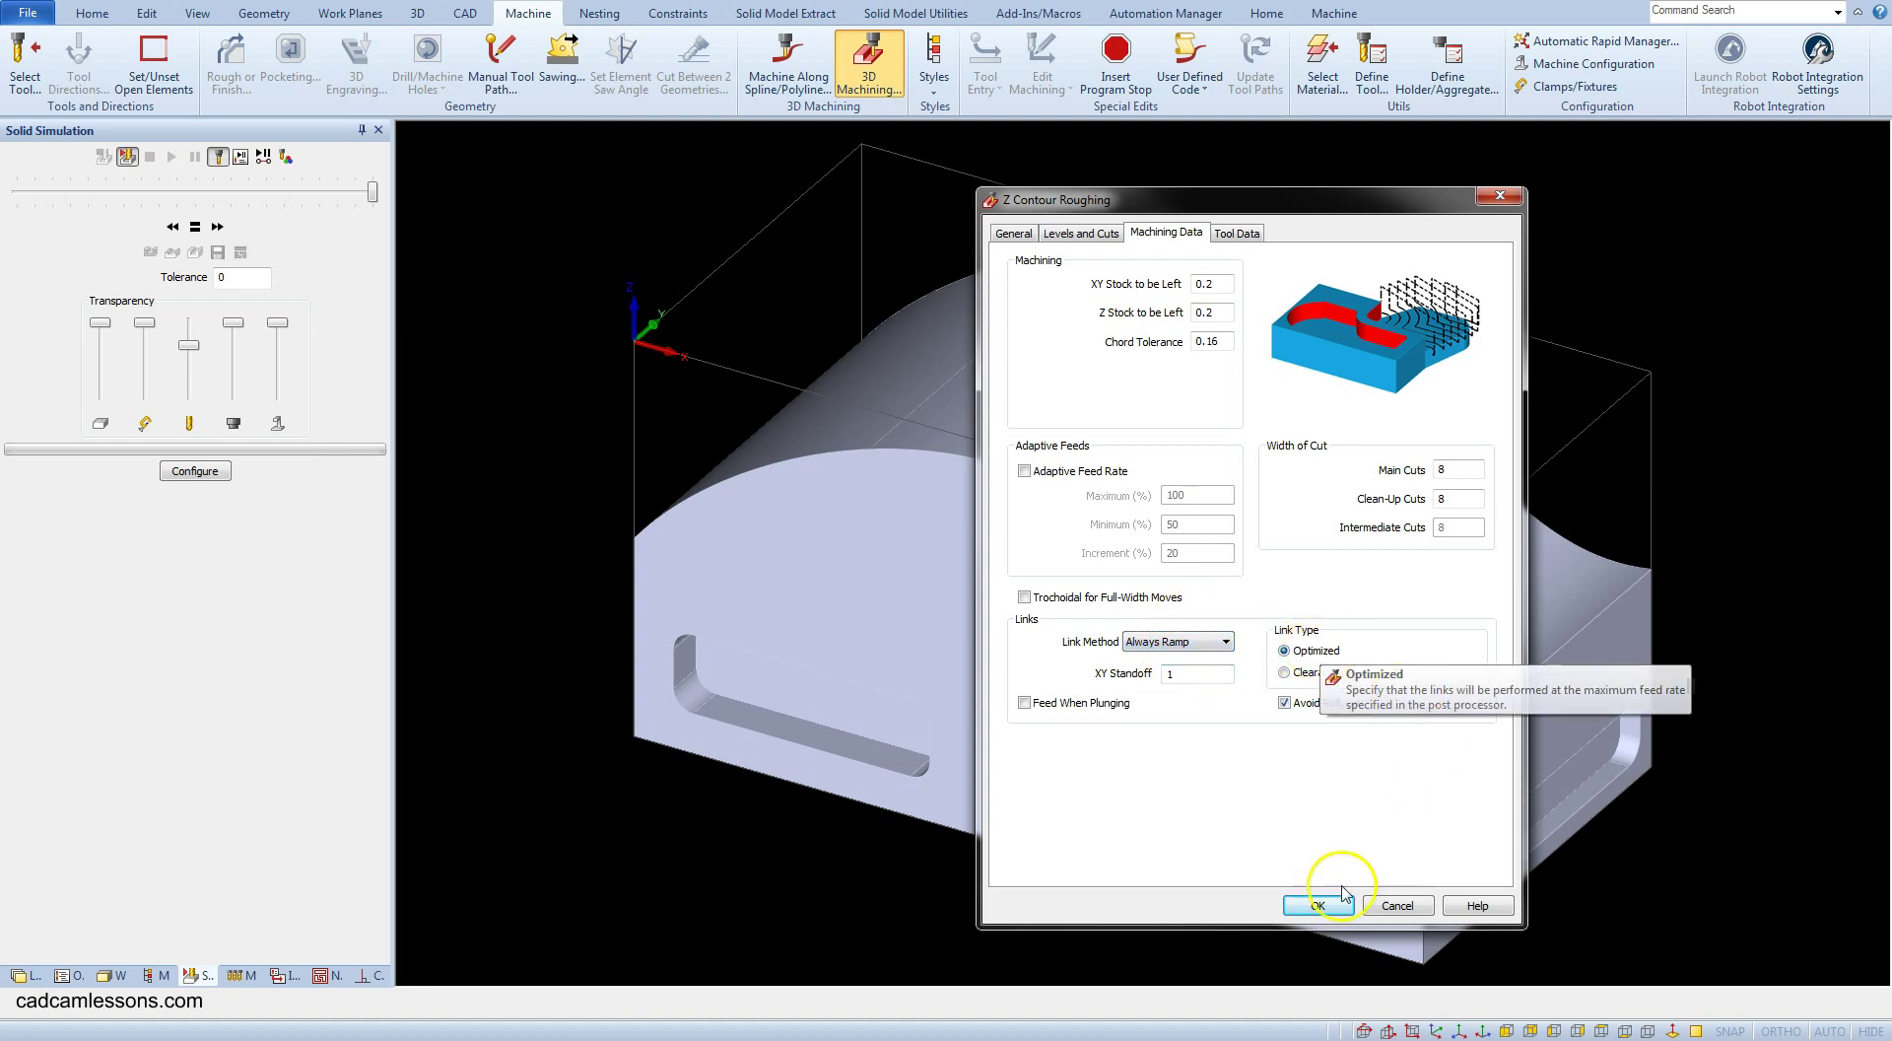
left_click(1232, 233)
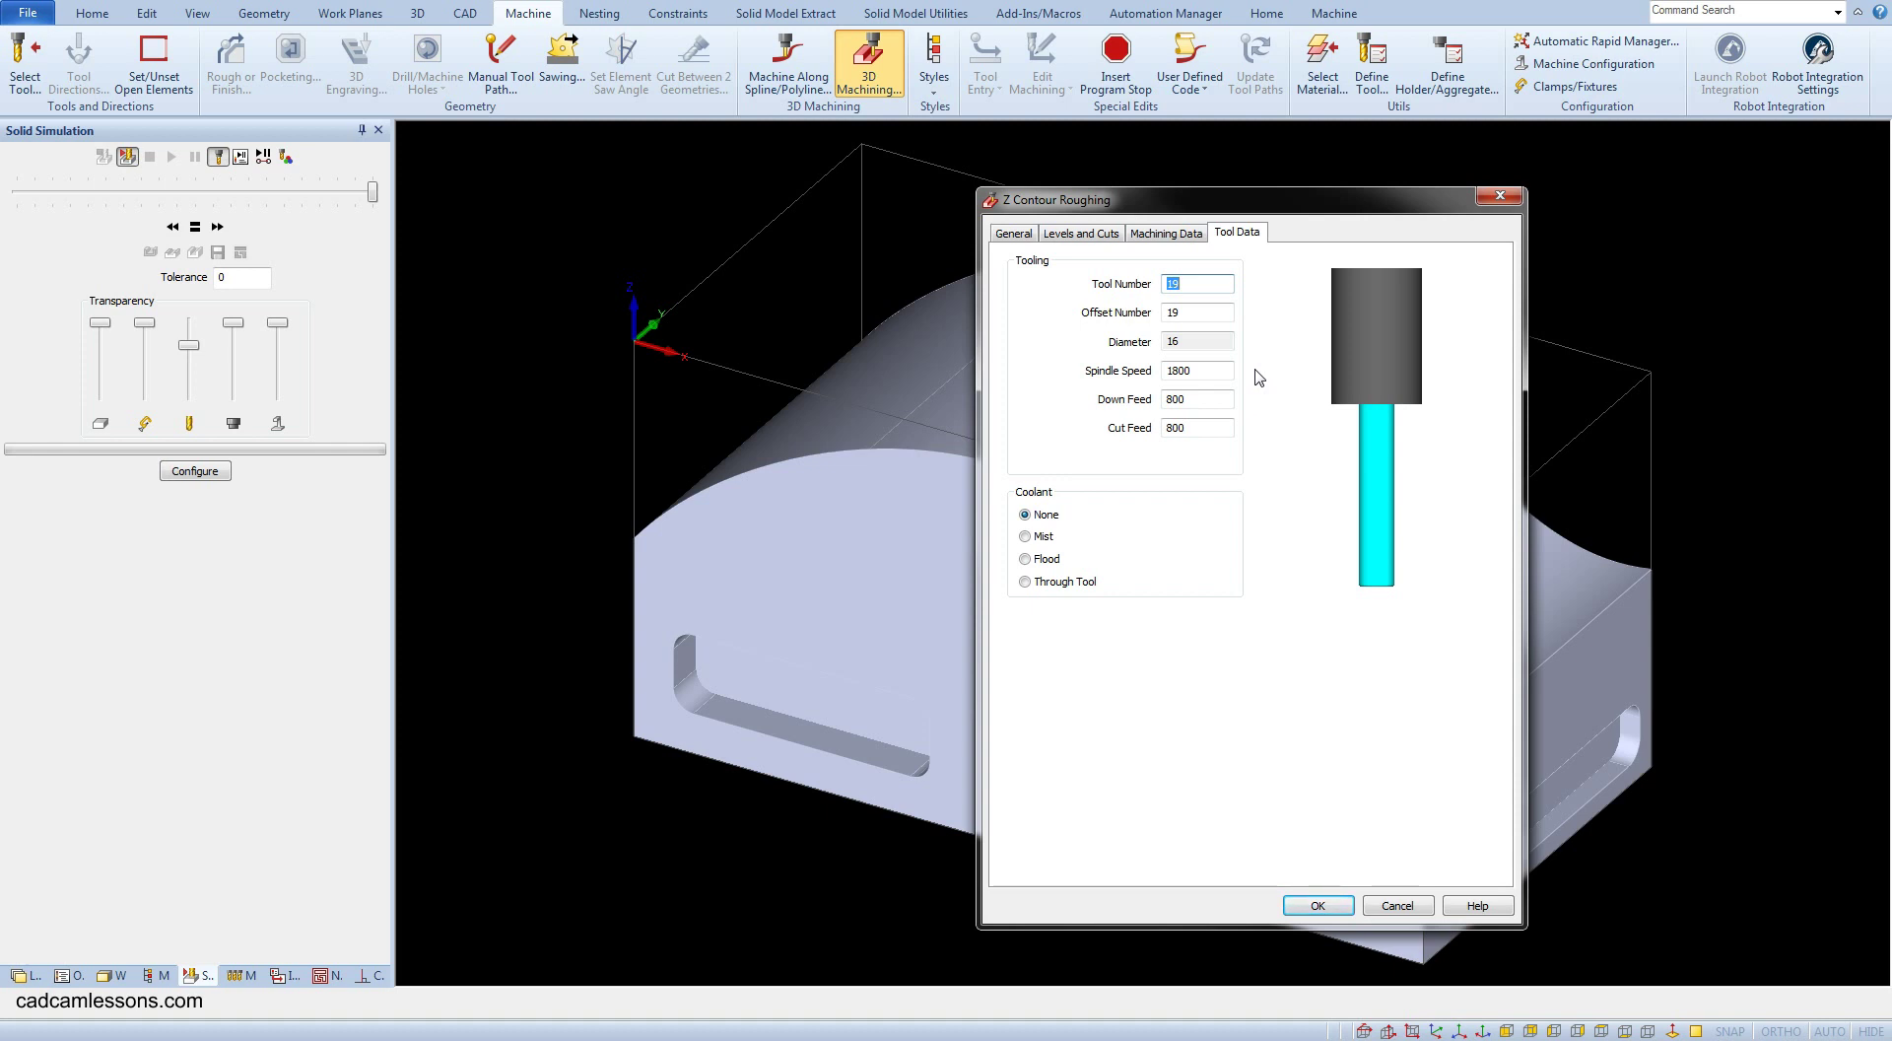
- Accept the Z Contour Roughing settings and the spindle speed, and generate the roughing toolpath on the curved solid
left_click(1318, 906)
left_click(1279, 607)
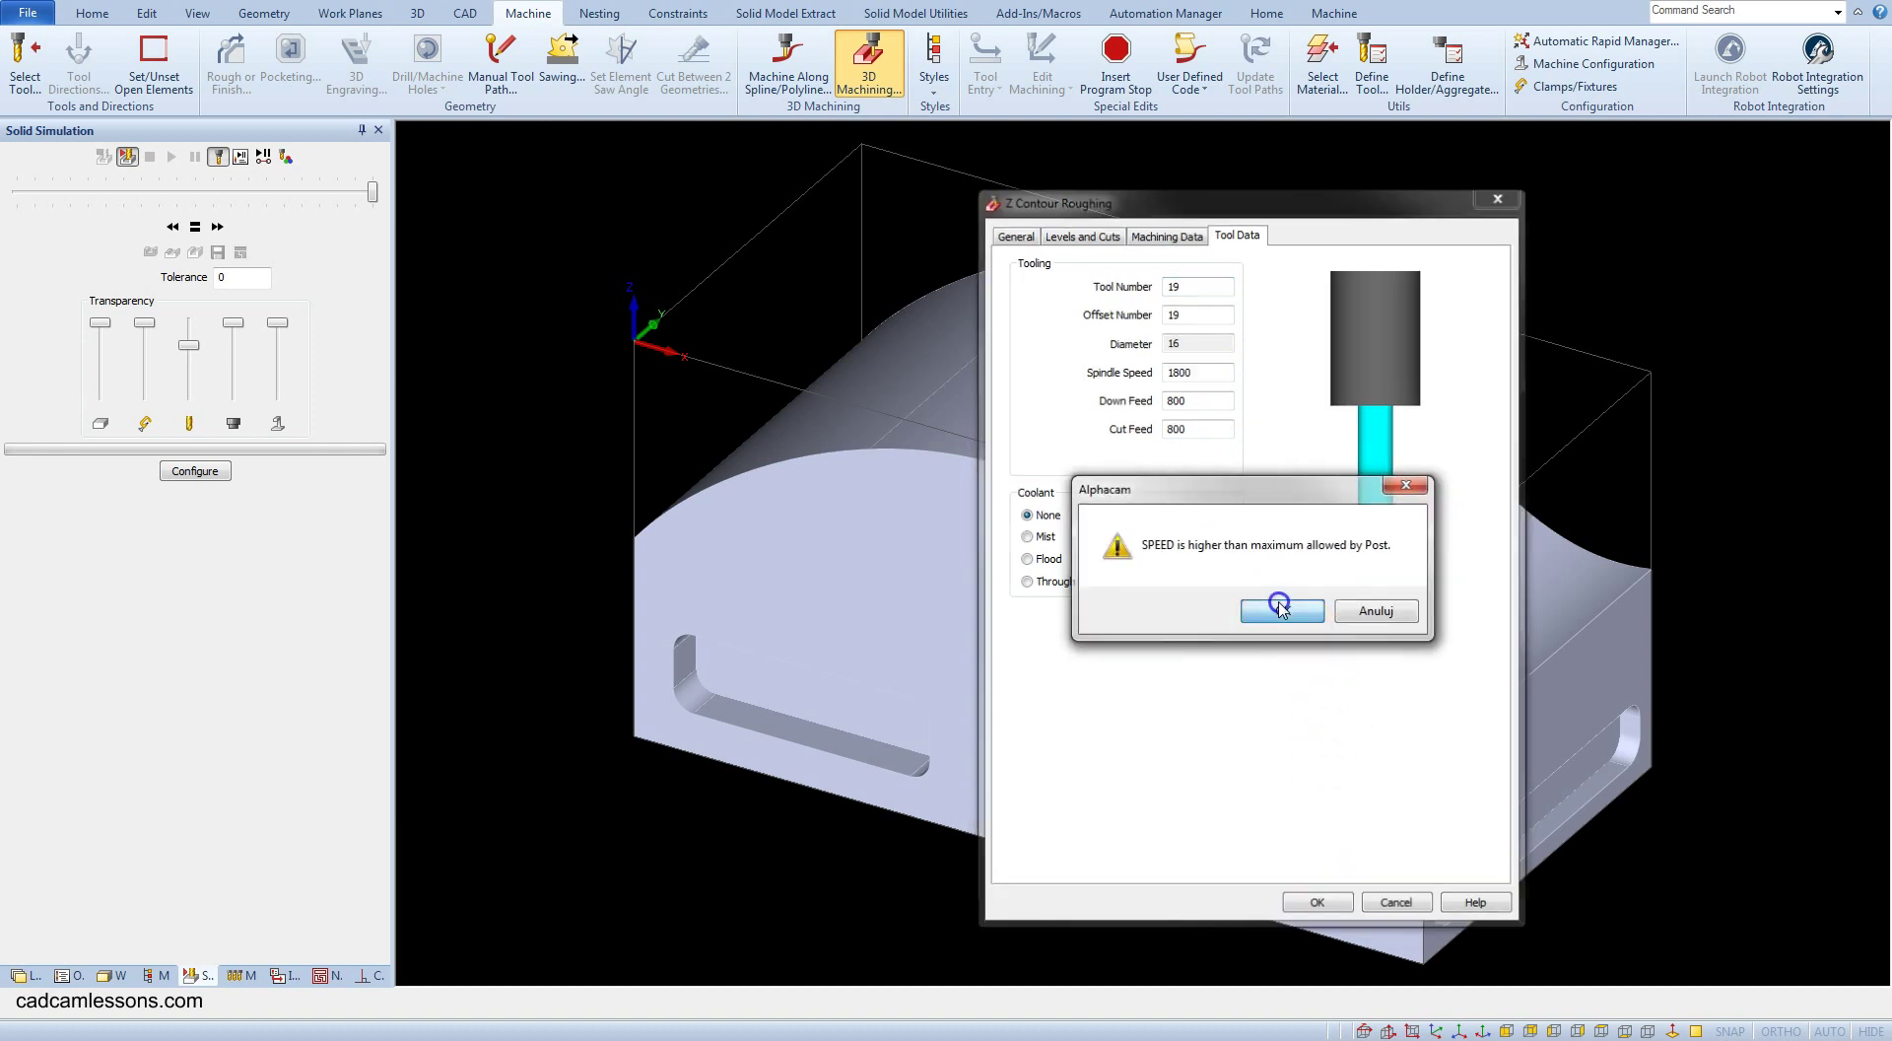
left_click(1269, 477)
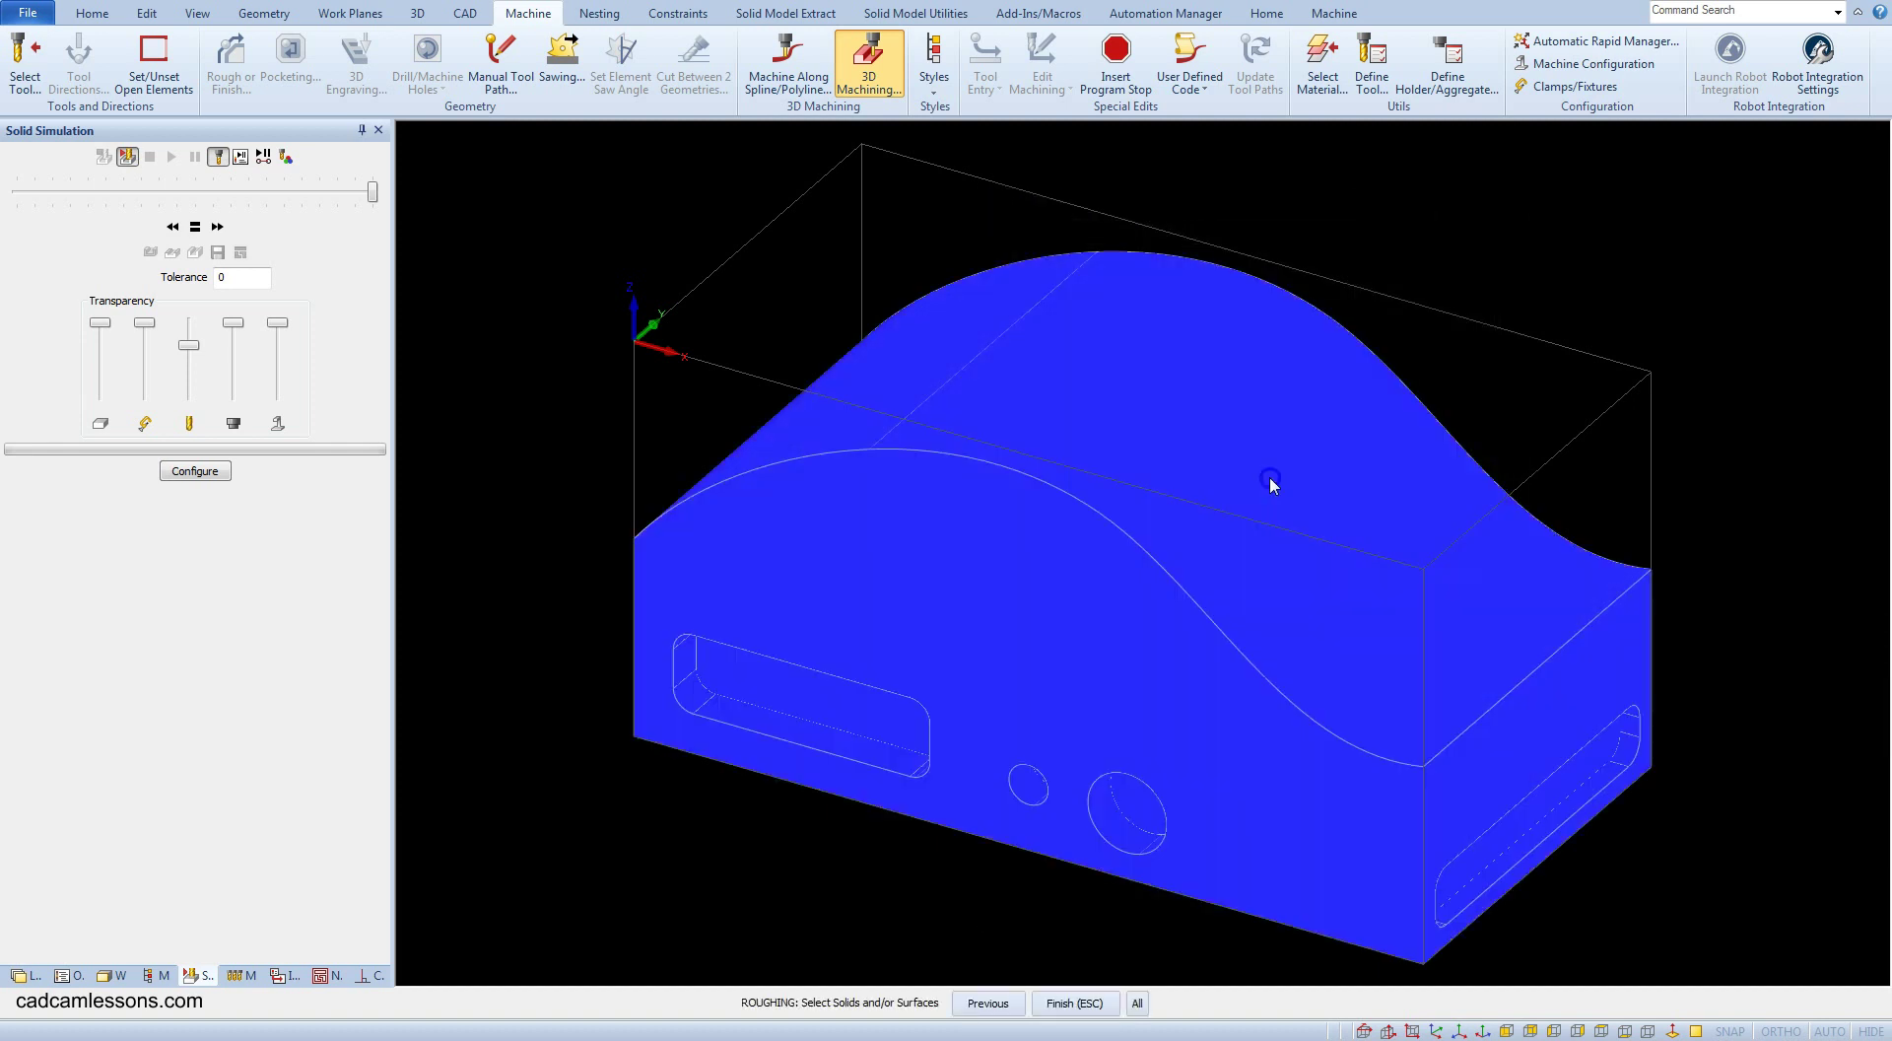
key("Escape")
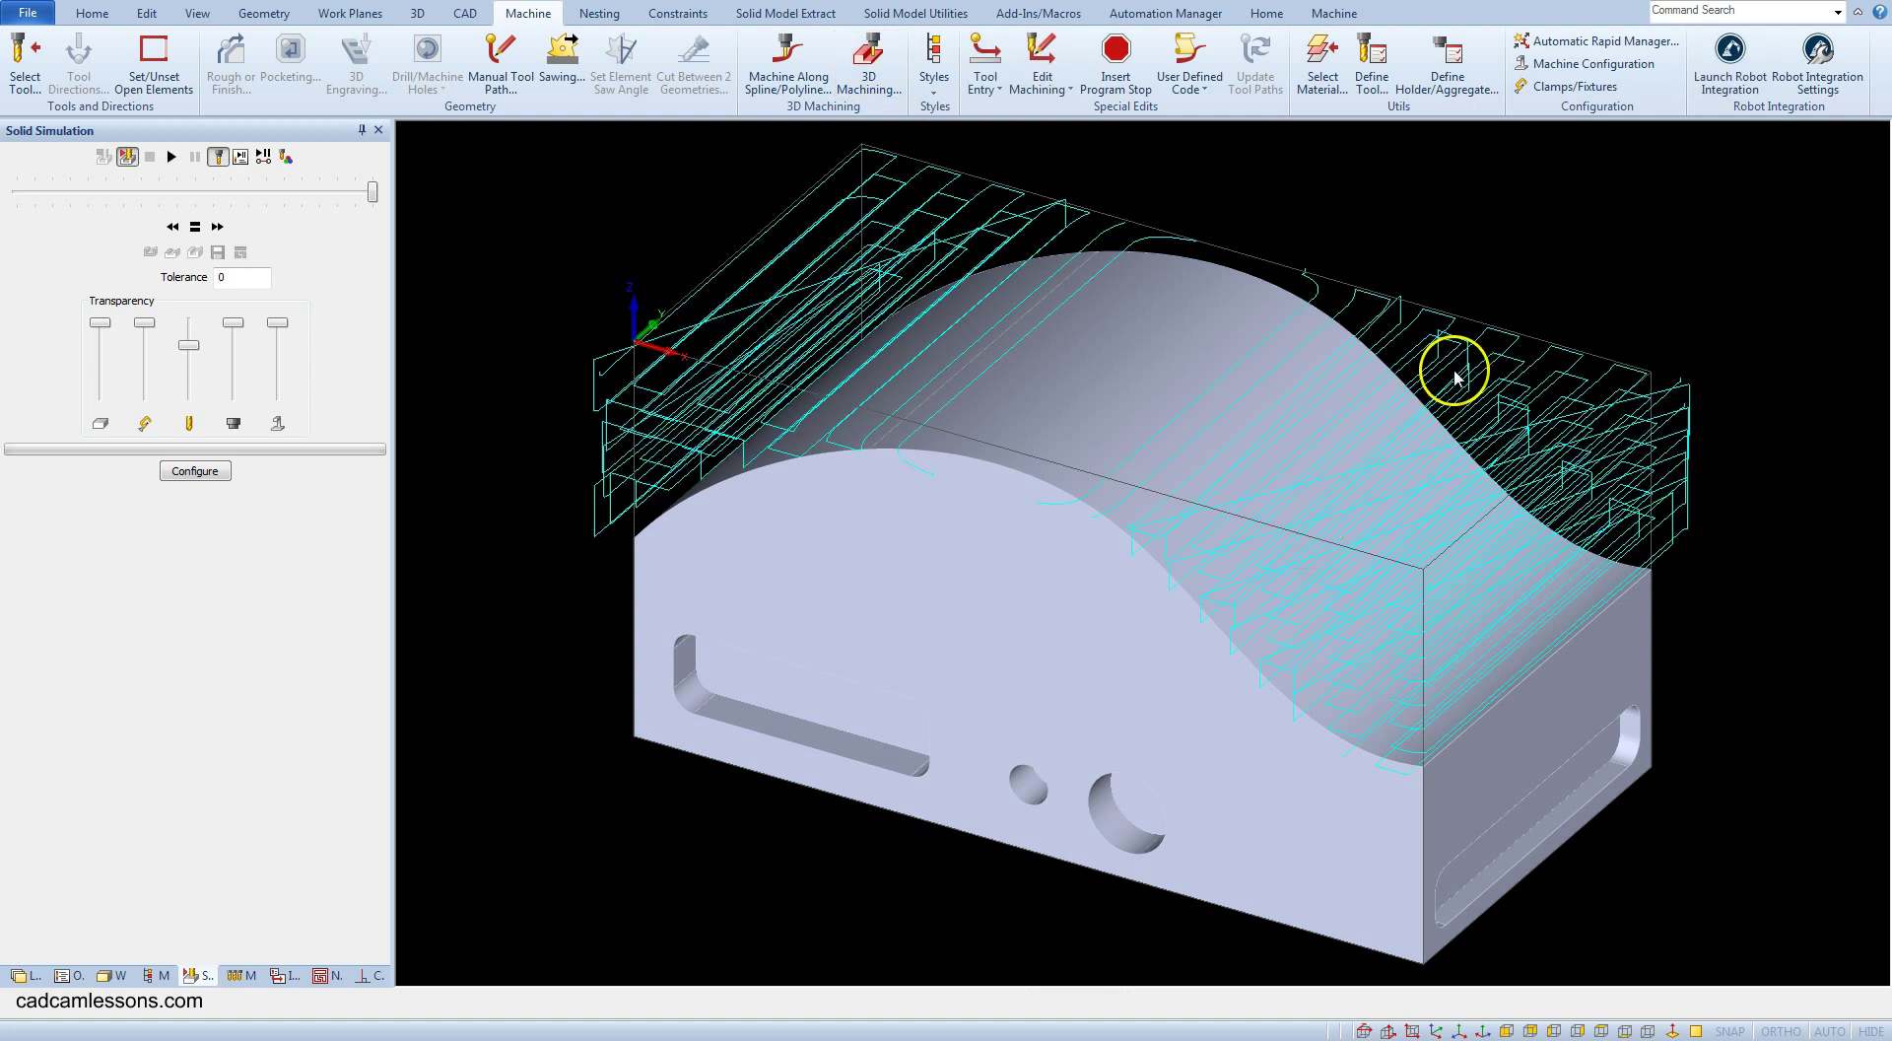
- Run the solid simulation of the roughing toolpath and inspect the machined stock from another angle
left_click(523, 260)
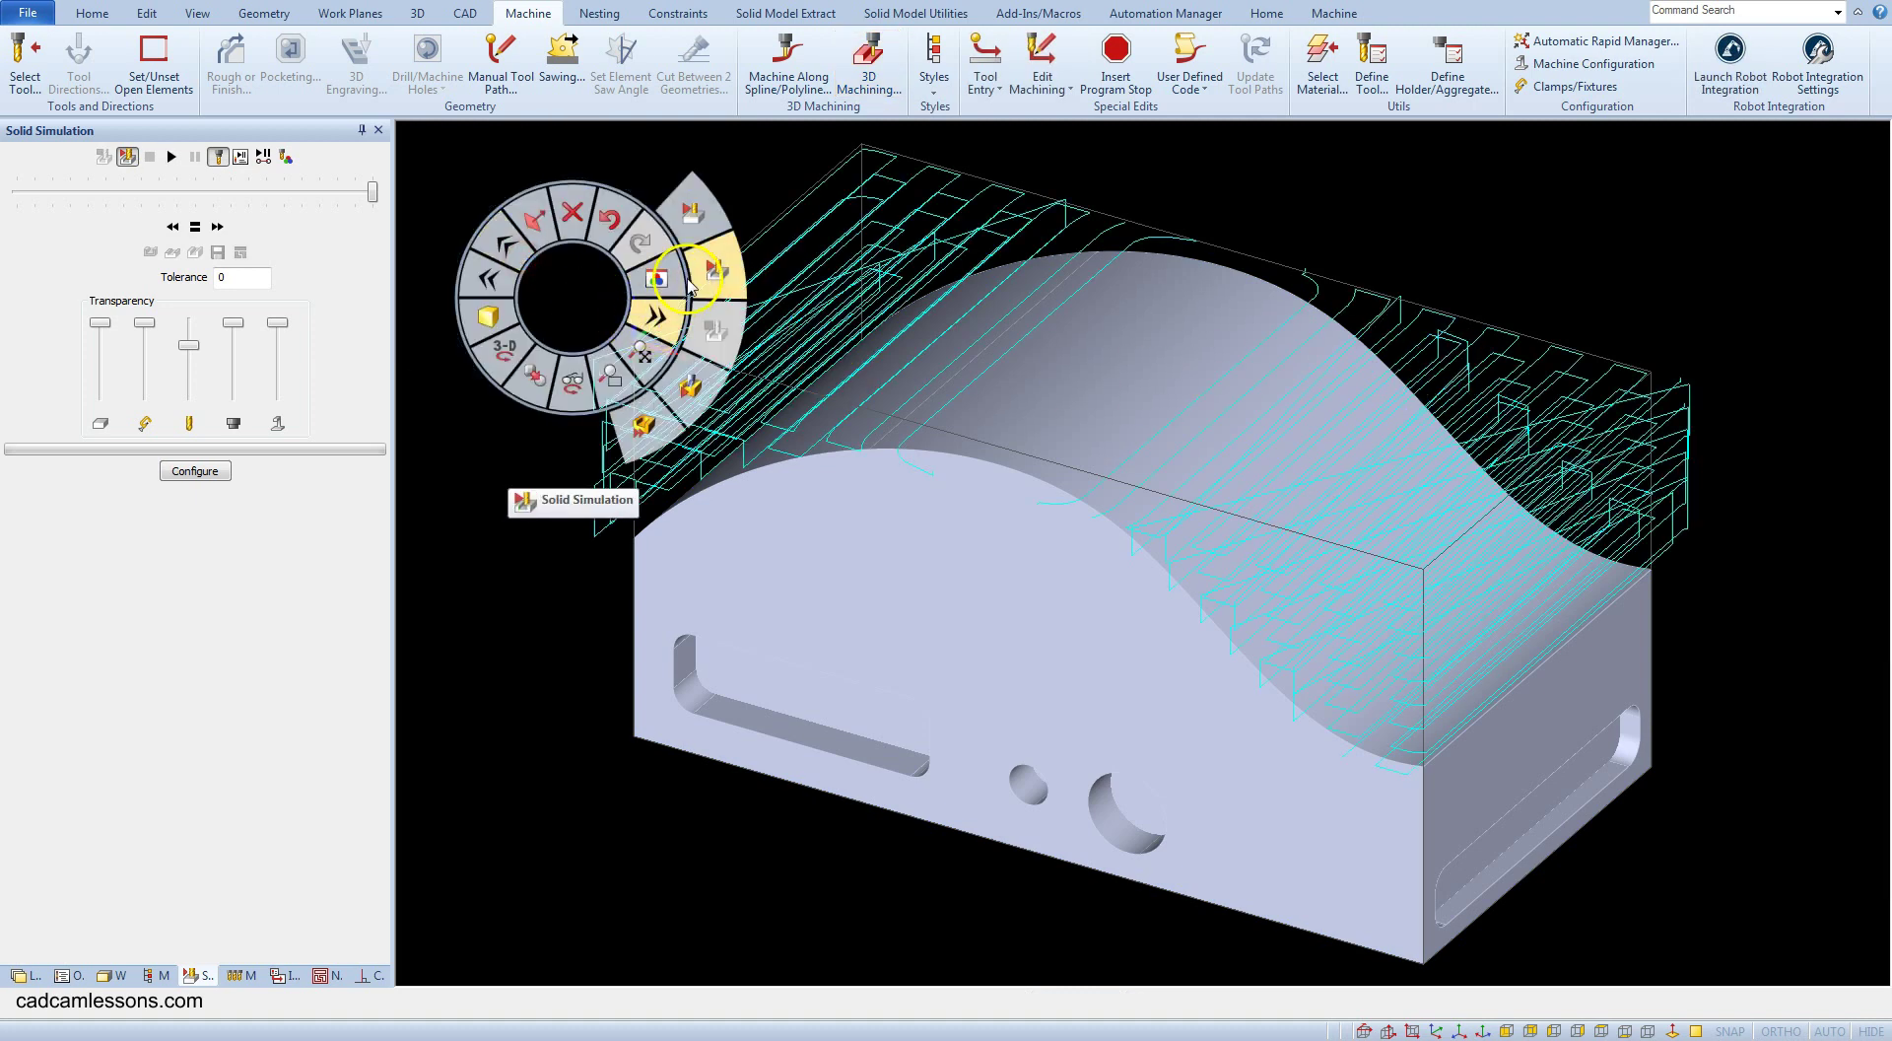
left_click(705, 268)
left_click(274, 167)
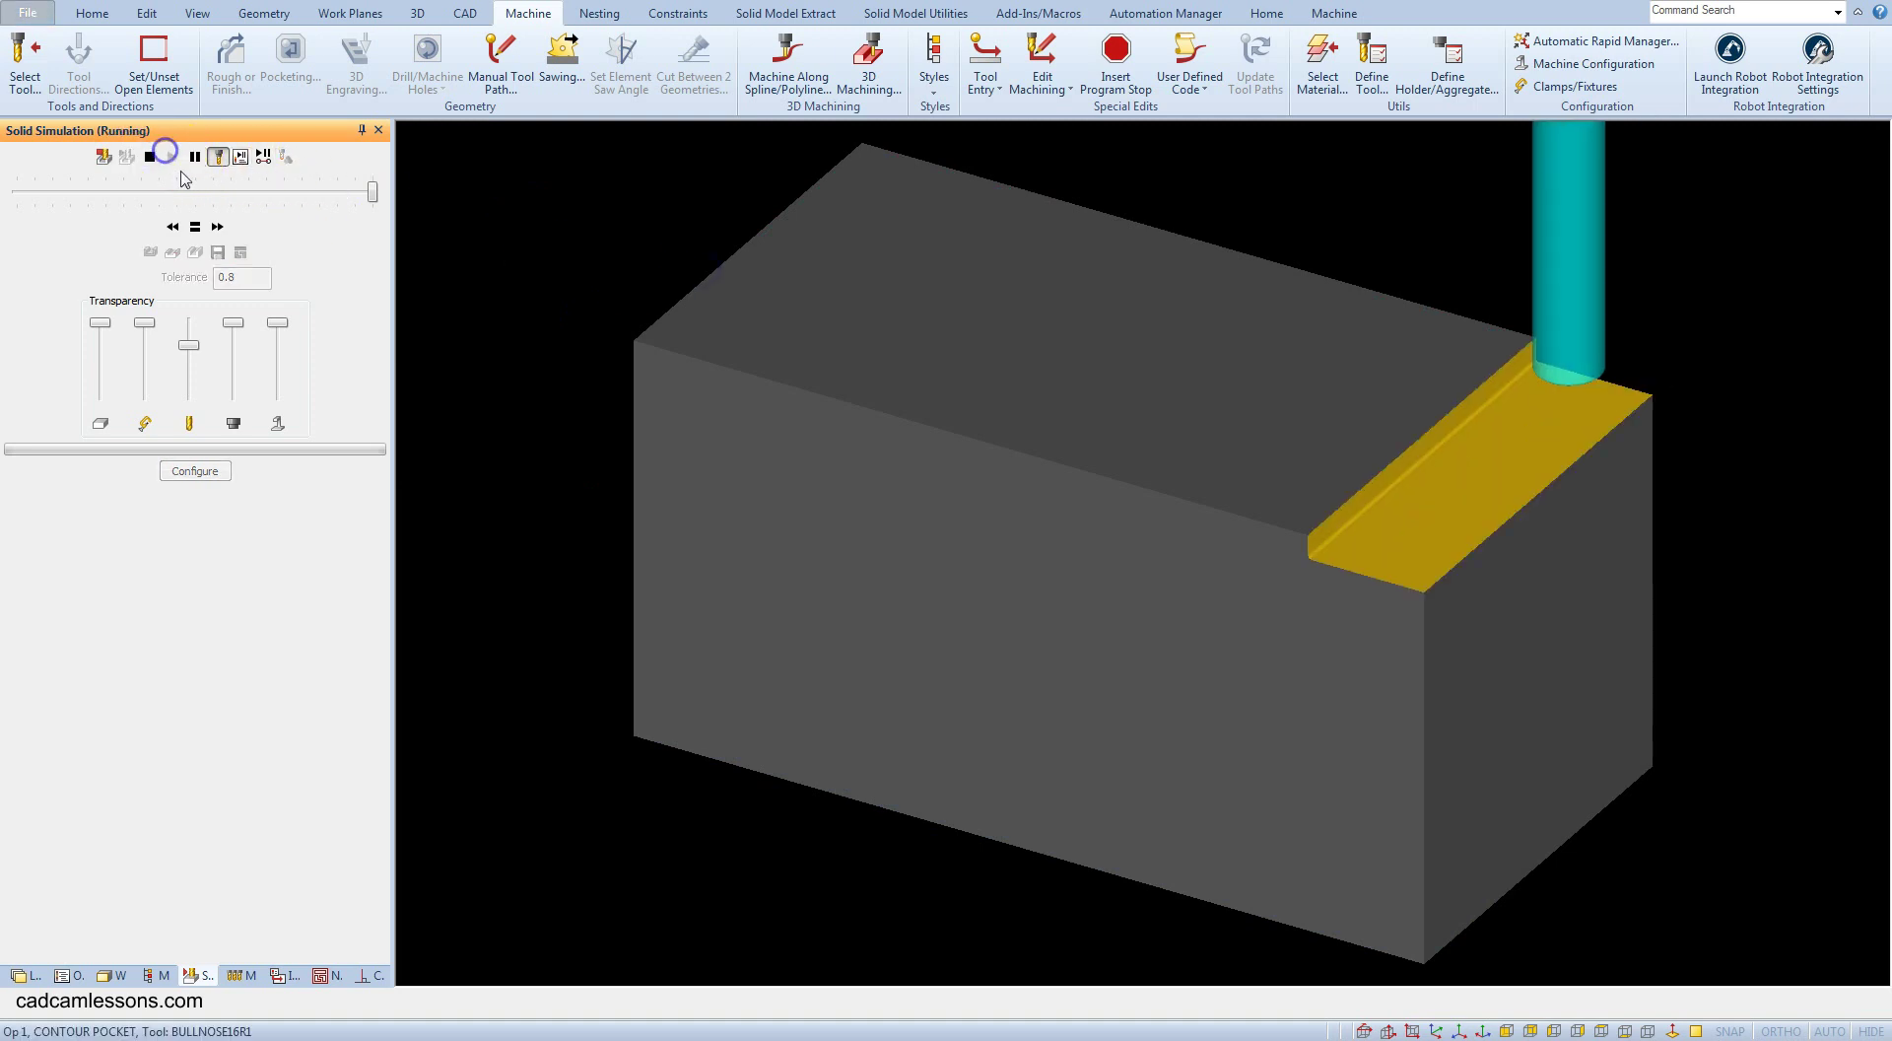
left_click(172, 156)
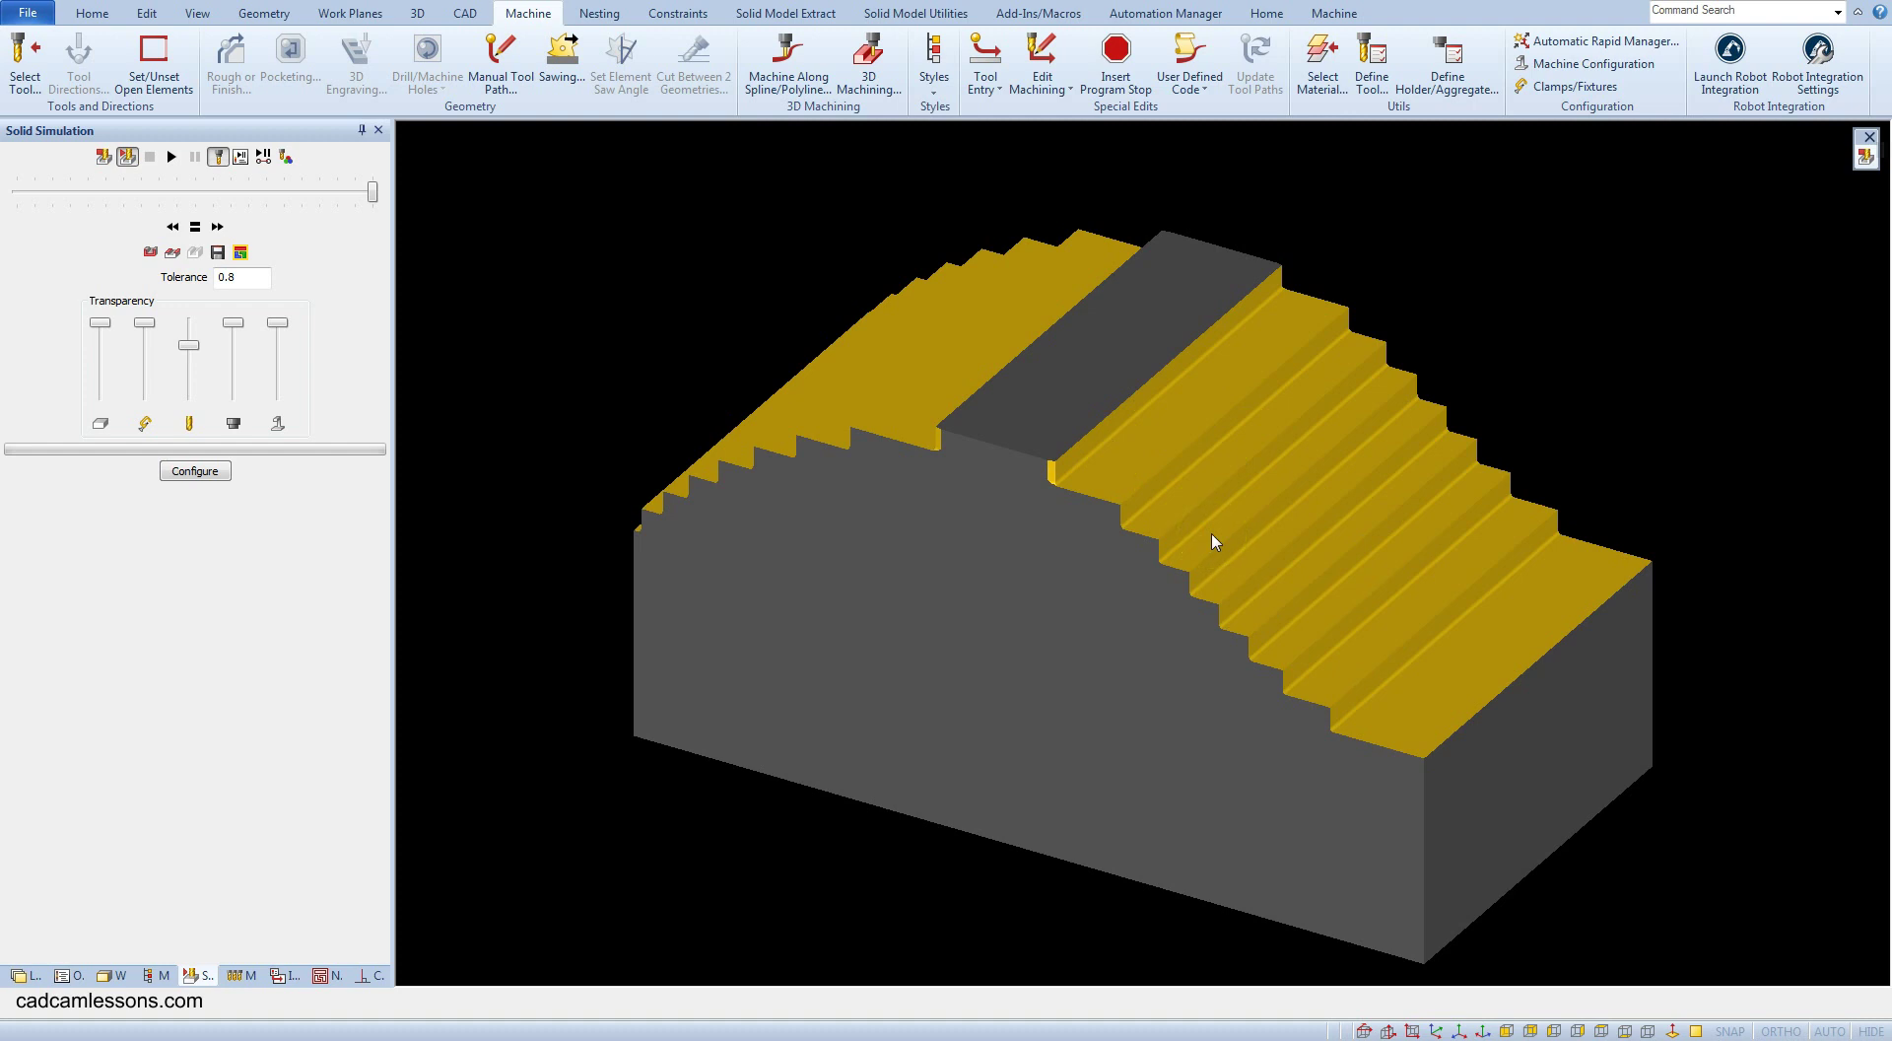
middle_click_drag(1215, 541, 1476, 365)
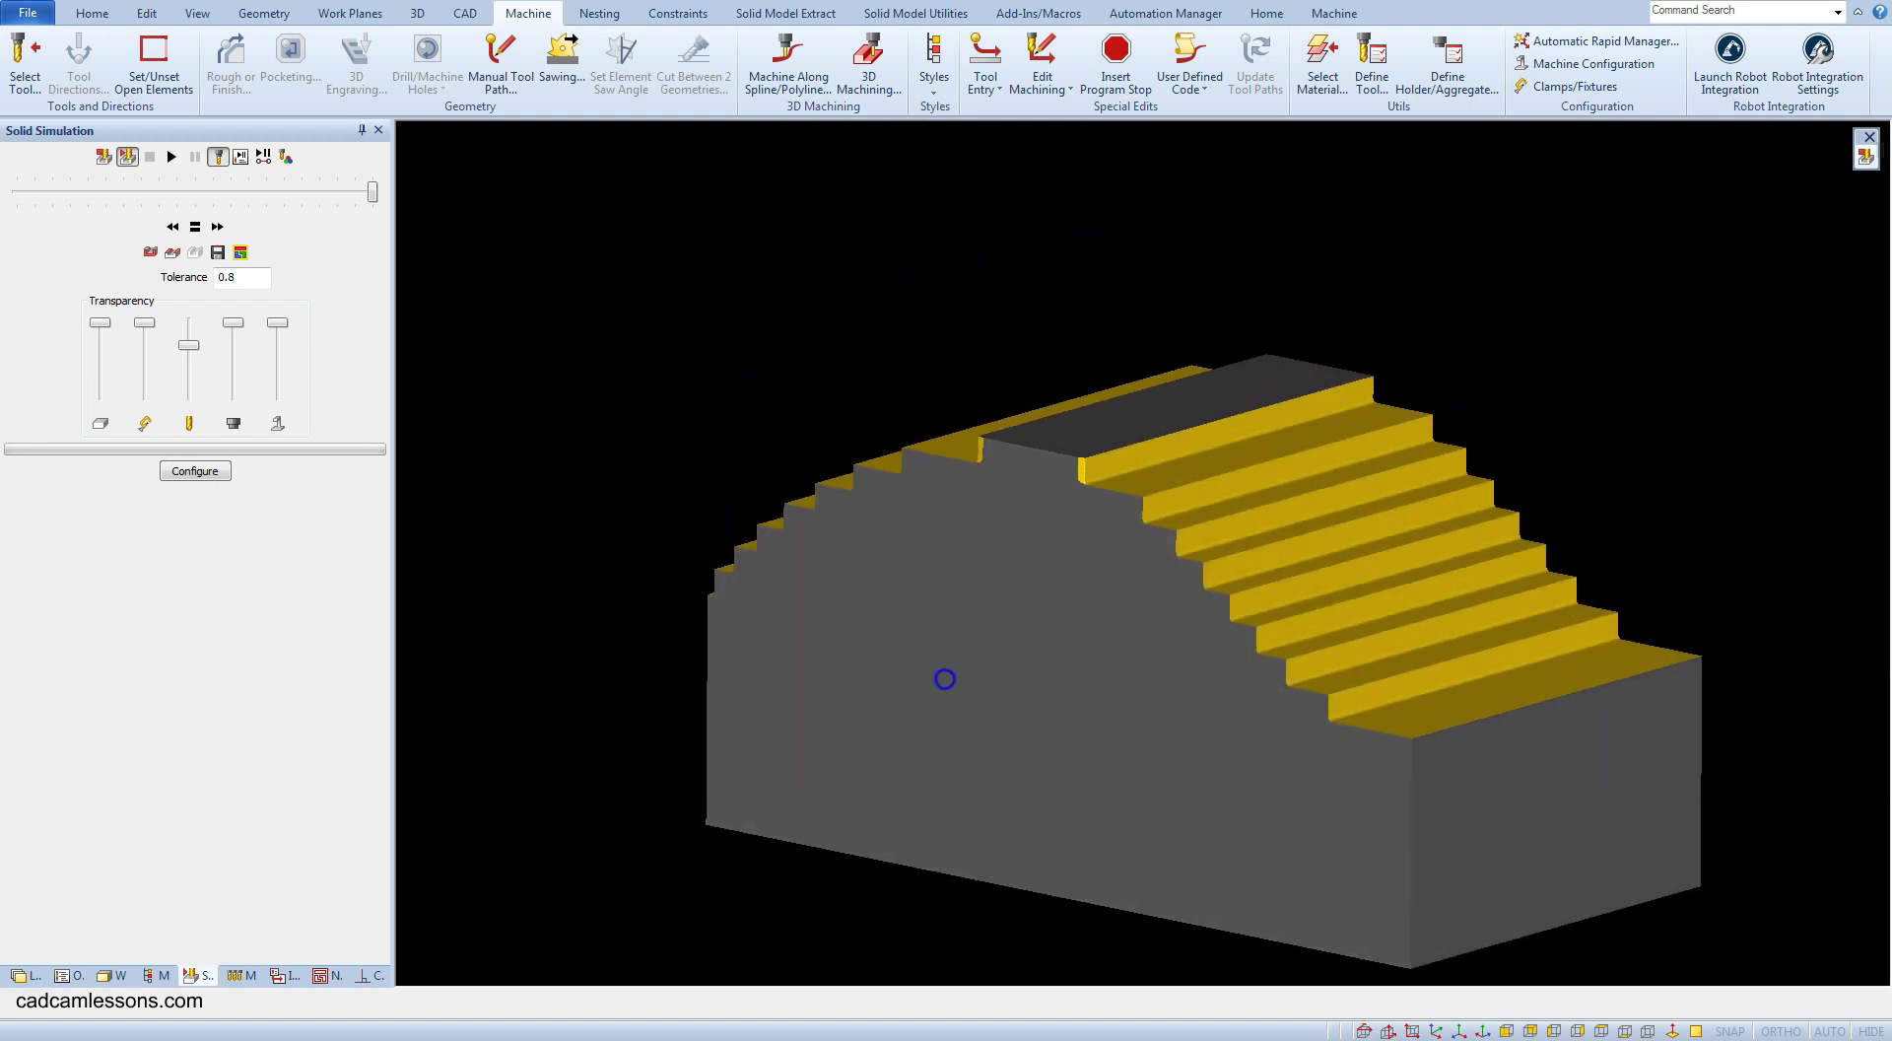